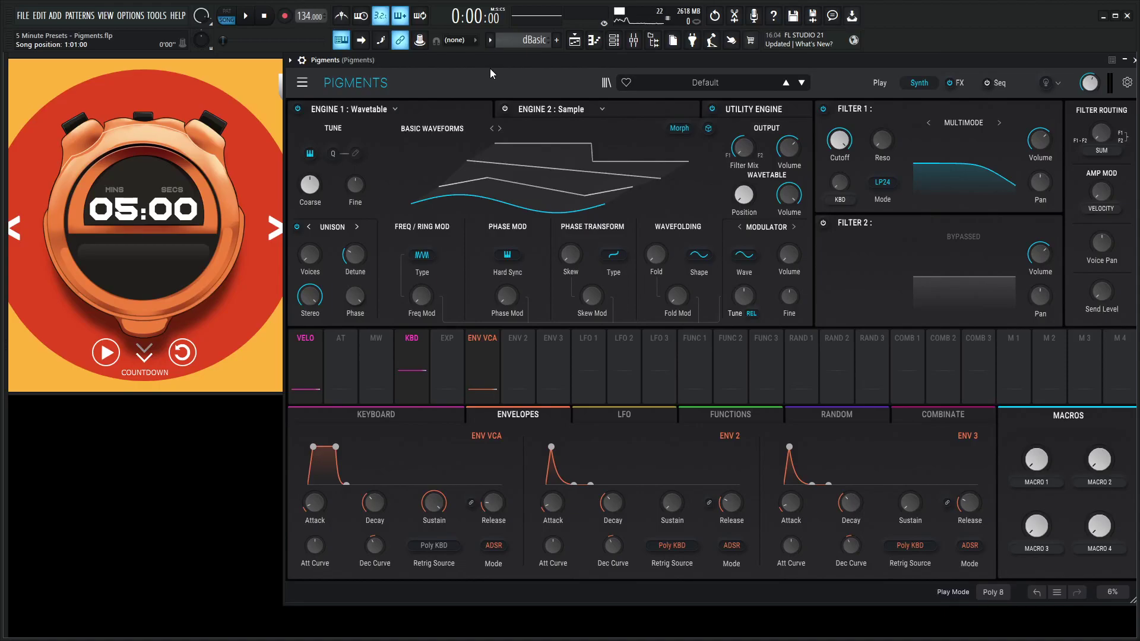
Step: Start the five-minute countdown, create a new Pigments preset and set Engine 1 to Analog
{"action": "left_click", "coordinate": [105, 351]}
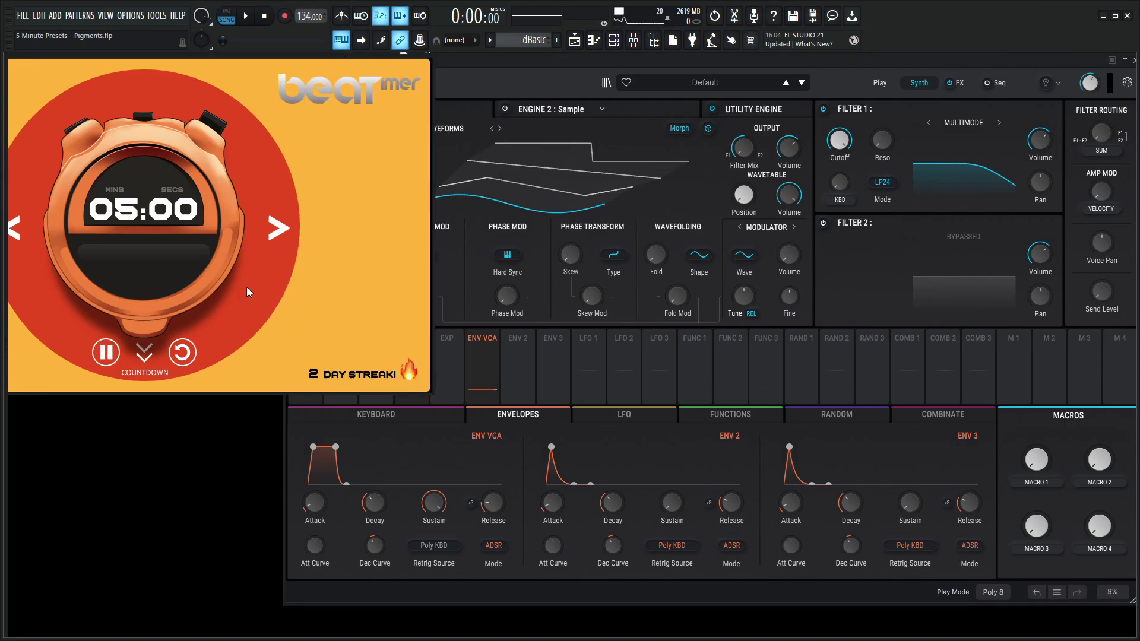
{"action": "left_click", "coordinate": [303, 83]}
{"action": "left_click", "coordinate": [314, 100]}
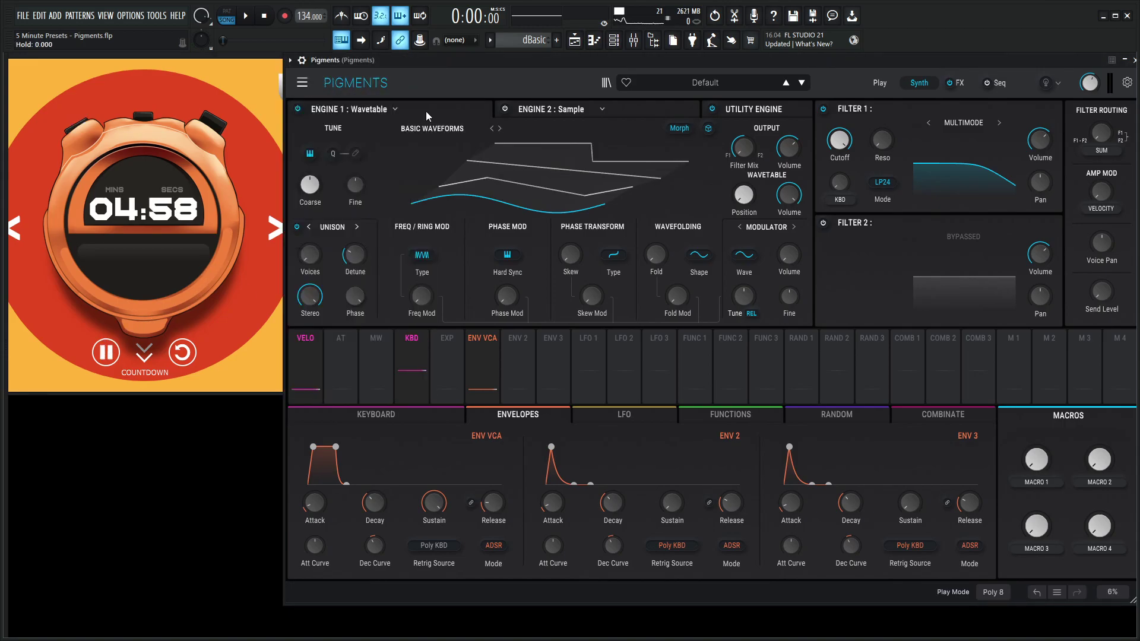
{"action": "left_click", "coordinate": [379, 110]}
{"action": "left_click", "coordinate": [326, 156]}
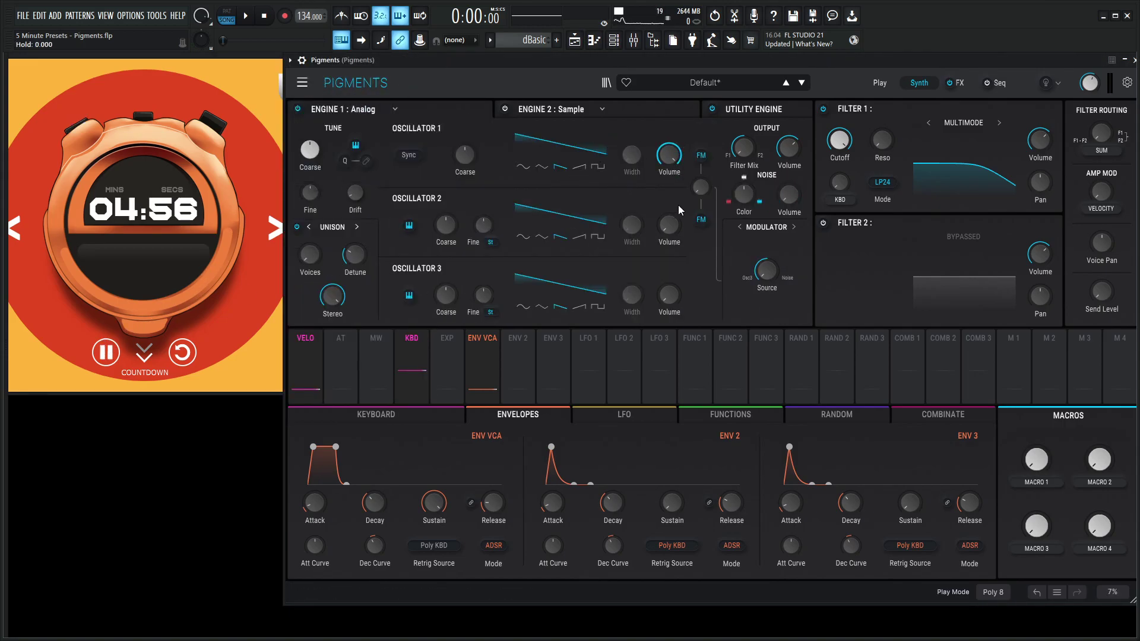
Step: Raise oscillator 2's volume with a slight fine detune, and increase Engine 1's unison voices
{"action": "mouse_move", "coordinate": [675, 227]}
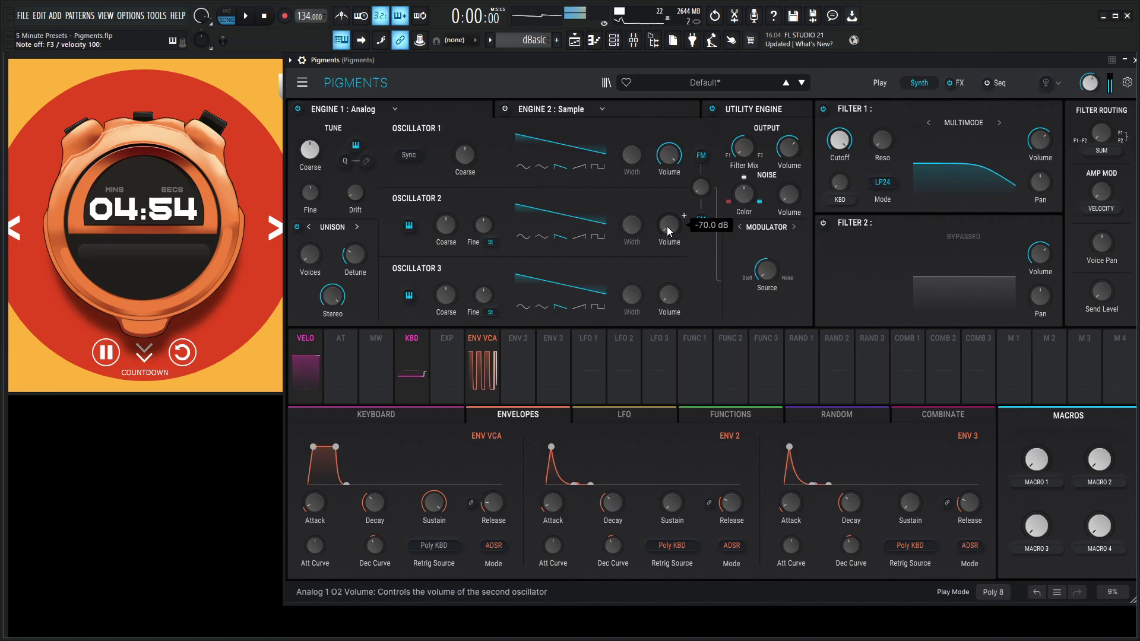
{"action": "double_click", "coordinate": [667, 228]}
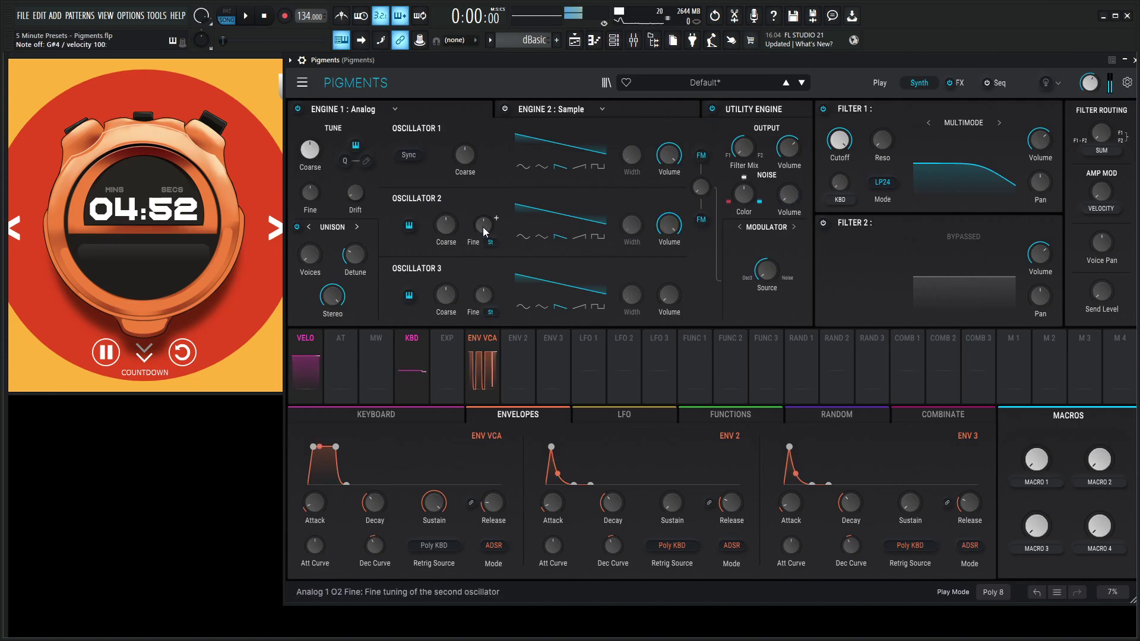
{"action": "mouse_move", "coordinate": [482, 227]}
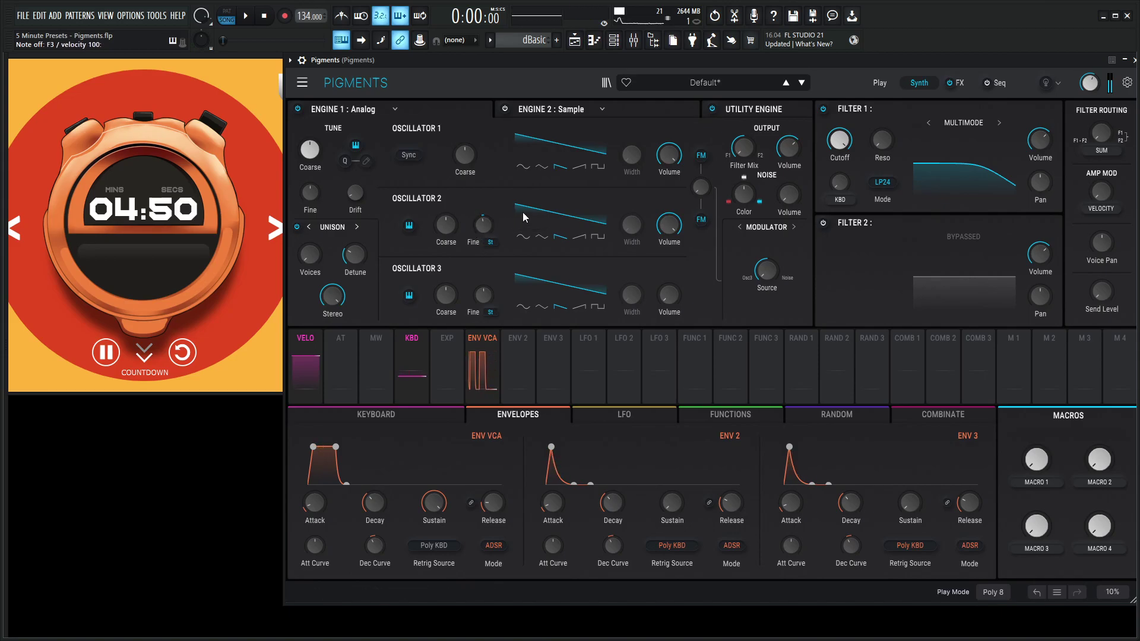
{"action": "mouse_move", "coordinate": [314, 255]}
{"action": "left_mouse_down"}
{"action": "mouse_move", "coordinate": [313, 240]}
{"action": "mouse_move", "coordinate": [315, 255]}
{"action": "left_mouse_up"}
{"action": "mouse_move", "coordinate": [347, 295]}
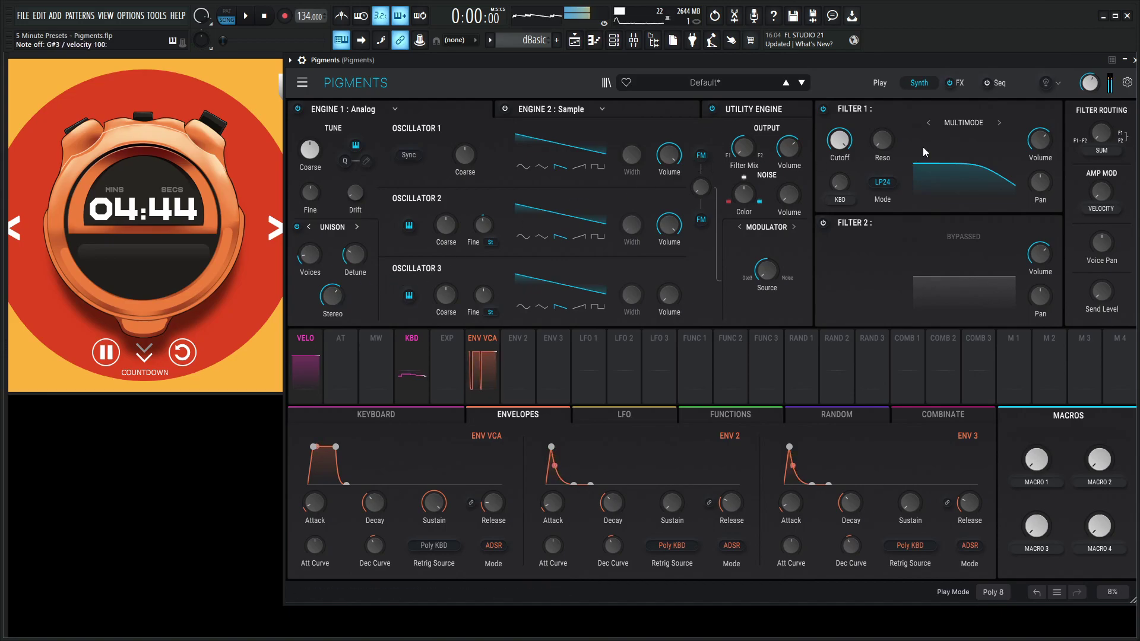
Step: Set Filter 1 to Jup-8 with Envelope 2 modulating a cutoff of about 883 Hz, and lengthen the VCA envelope's release
{"action": "left_click", "coordinate": [962, 124]}
{"action": "left_click", "coordinate": [876, 212]}
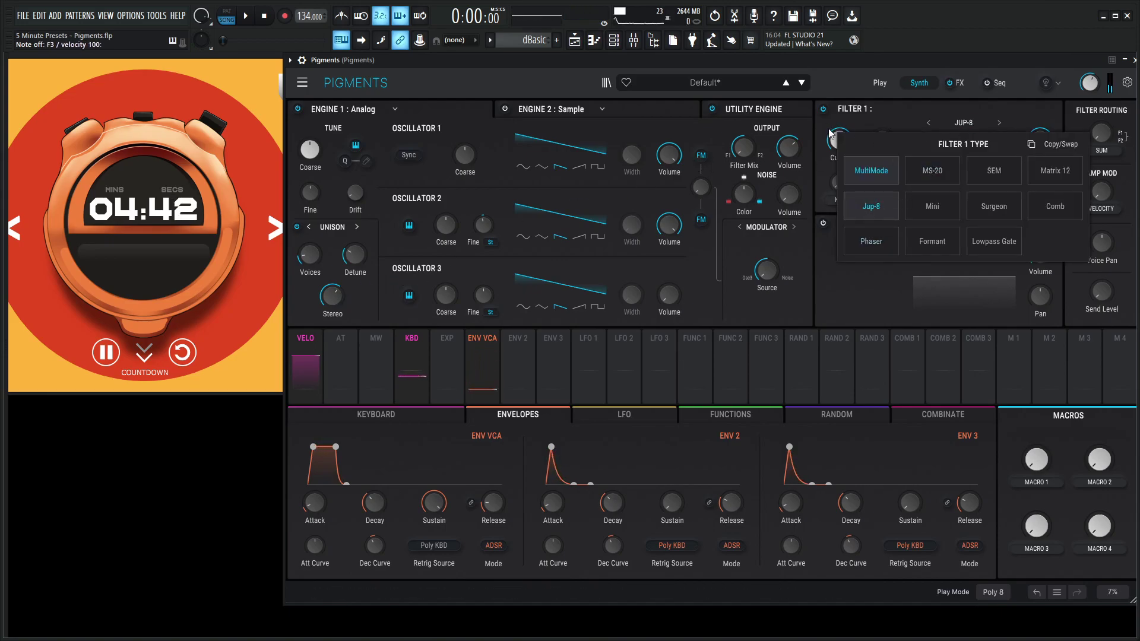
{"action": "left_click_drag", "start_coordinate": [893, 132], "coordinate": [854, 125]}
{"action": "left_click_drag", "start_coordinate": [518, 362], "coordinate": [832, 169]}
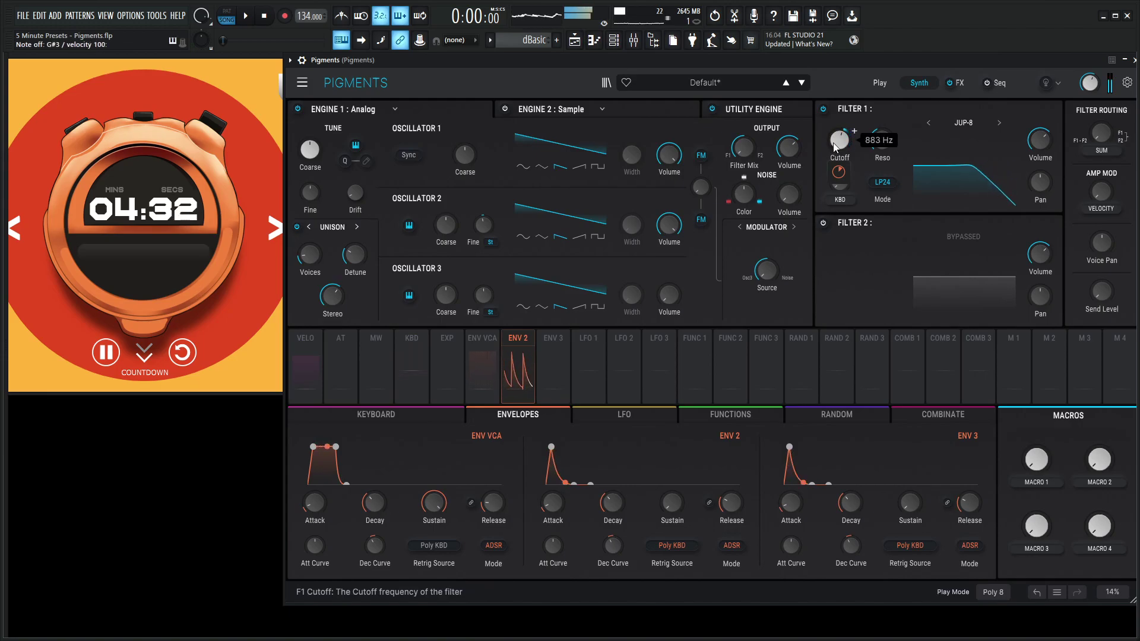
{"action": "mouse_move", "coordinate": [496, 504]}
{"action": "left_mouse_down"}
{"action": "mouse_move", "coordinate": [495, 493]}
{"action": "mouse_move", "coordinate": [496, 508]}
{"action": "left_mouse_up"}
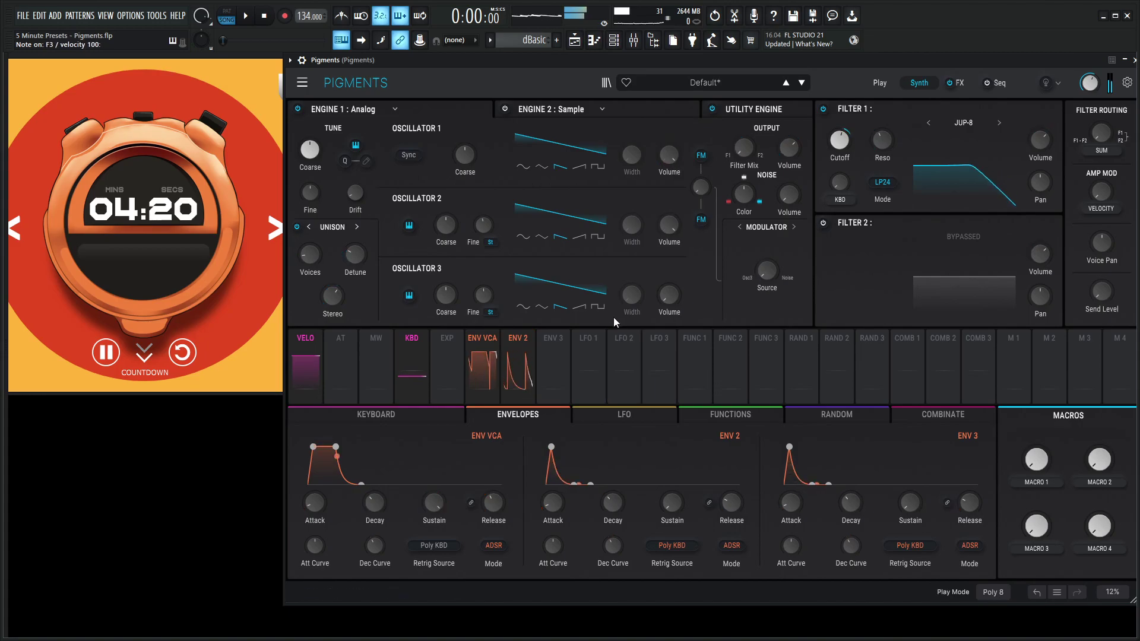
Step: Set oscillator 3 to a square wave, bring up its volume and raise its coarse tuning
{"action": "left_click", "coordinate": [598, 307]}
{"action": "left_click_drag", "start_coordinate": [669, 296], "coordinate": [669, 278]}
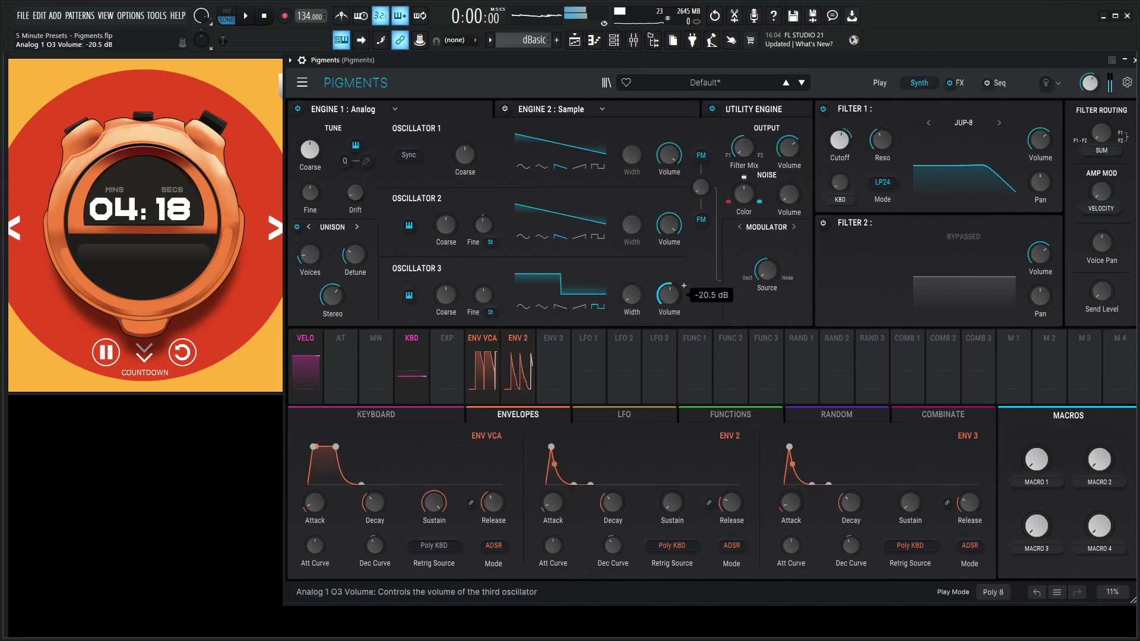
{"action": "left_click_drag", "start_coordinate": [450, 292], "coordinate": [461, 286]}
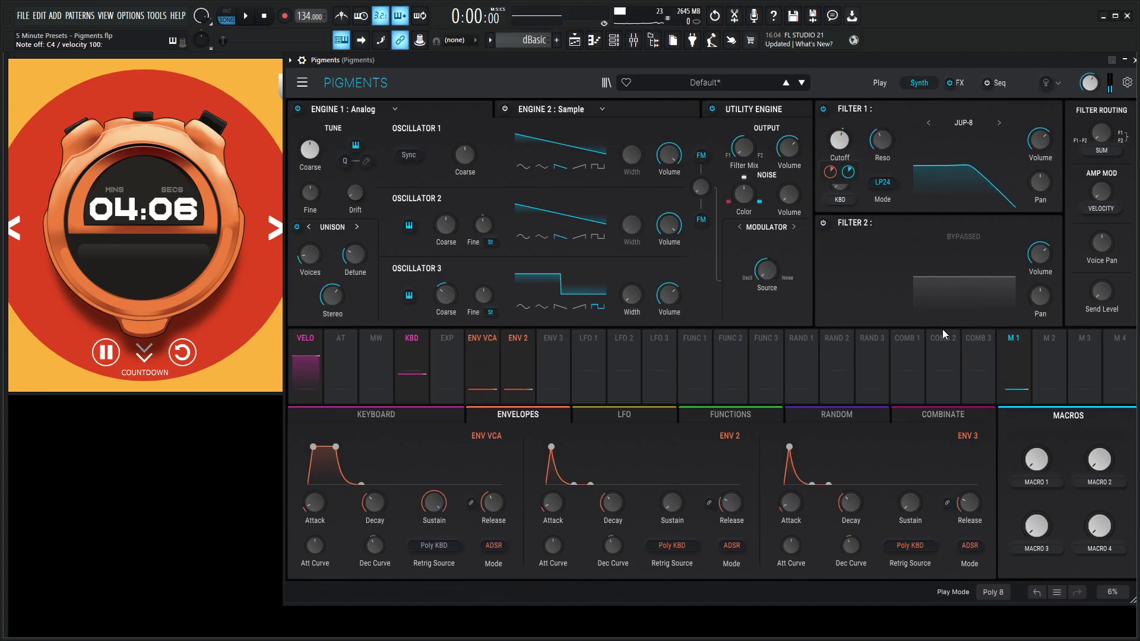
Step: Assign Macro 2 to Filter 1's resonance, and name the first two macros CUT and RES
{"action": "left_click_drag", "start_coordinate": [894, 131], "coordinate": [890, 136]}
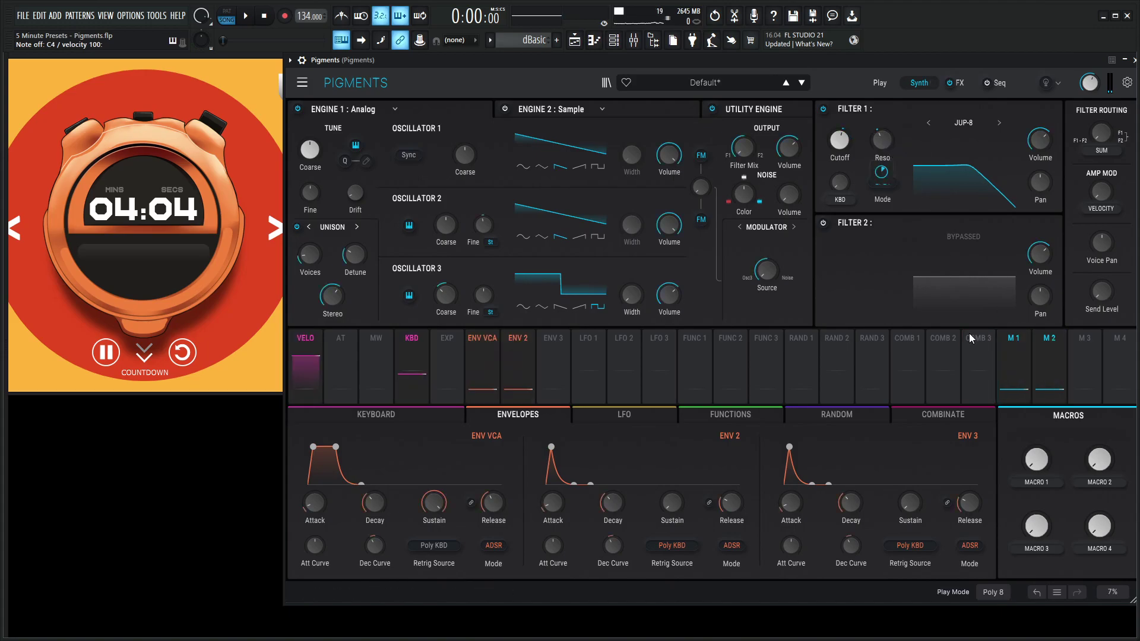
{"action": "key", "text": "Return"}
{"action": "left_click", "coordinate": [1103, 480]}
{"action": "type", "text": "res"}
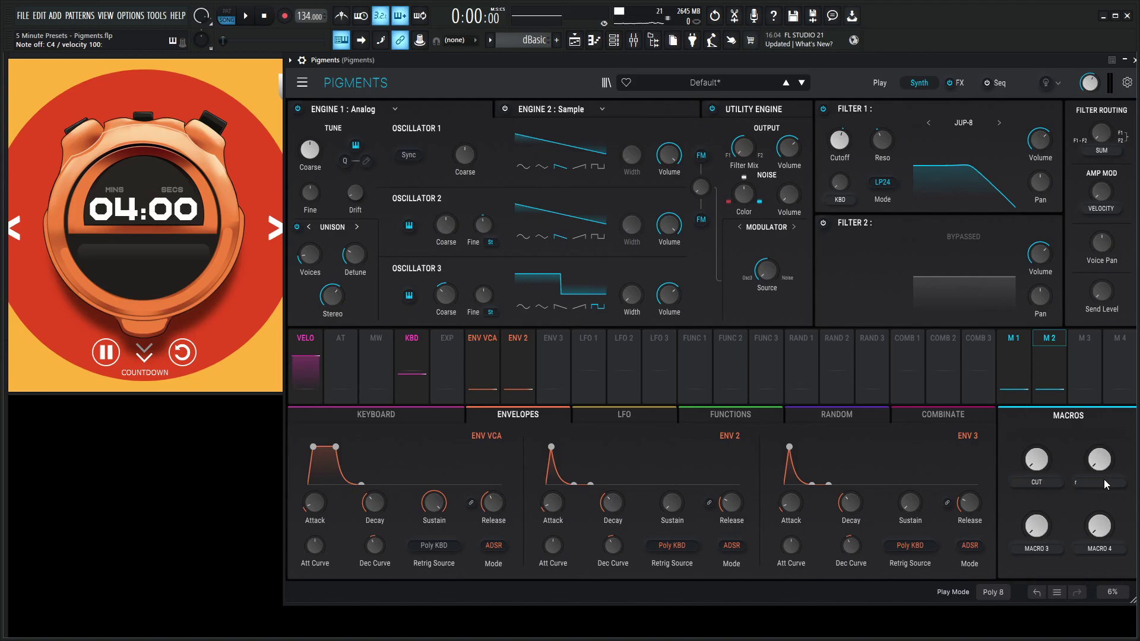
{"action": "key", "text": "Return"}
Step: Turn up the CUT and RES macros and balance their modulation amounts on Filter 1's cutoff and resonance
{"action": "mouse_move", "coordinate": [854, 131]}
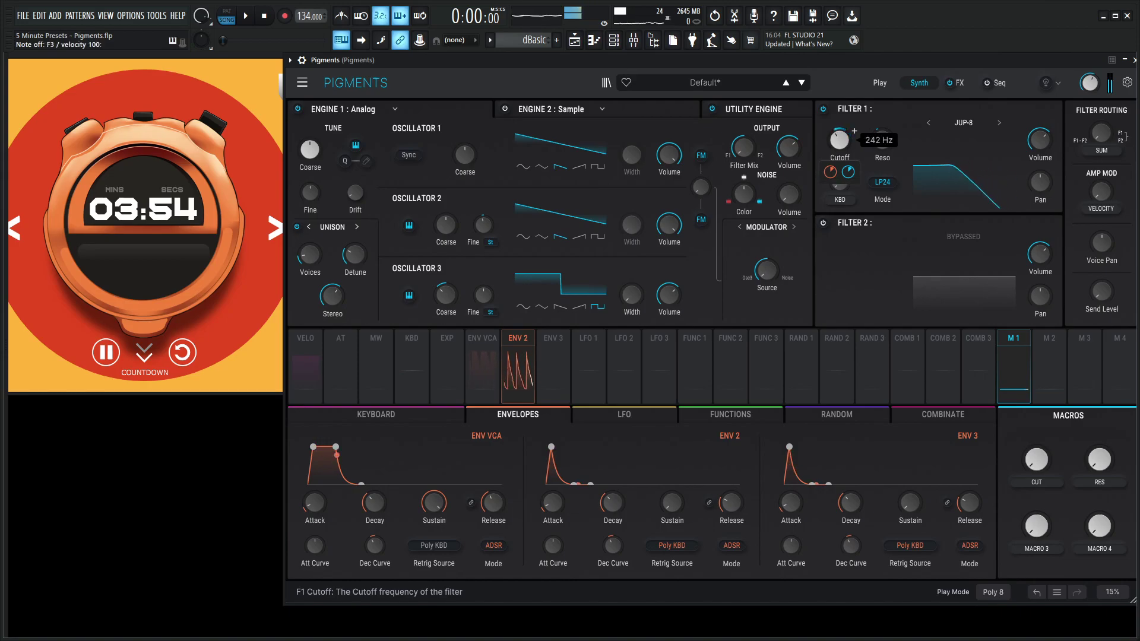
{"action": "mouse_move", "coordinate": [850, 172]}
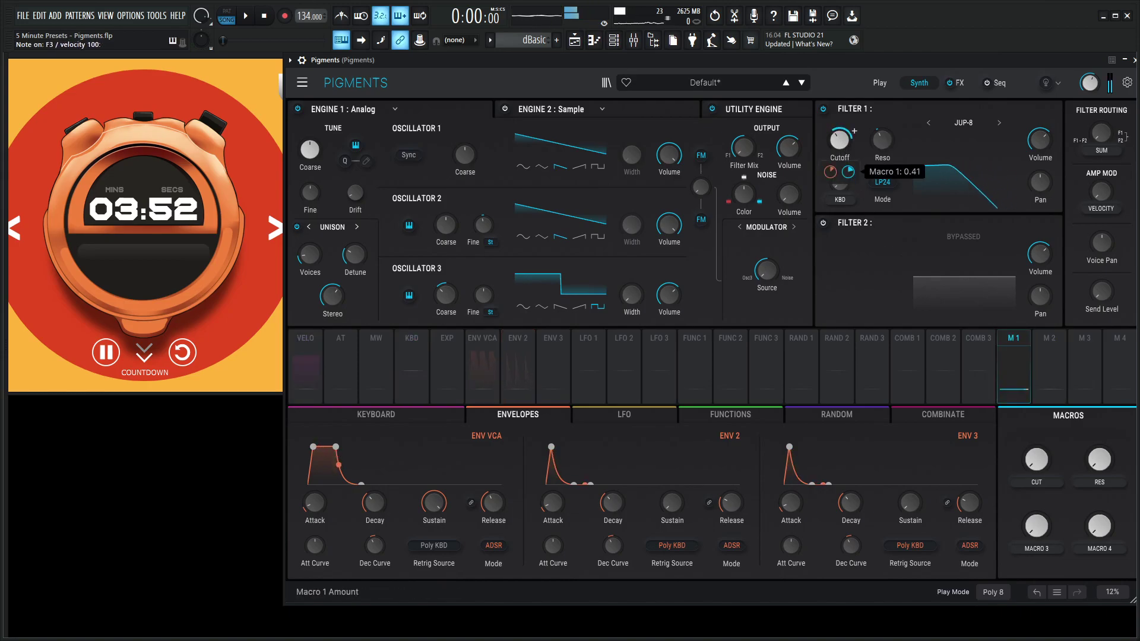
{"action": "mouse_move", "coordinate": [1036, 463]}
{"action": "left_mouse_down"}
{"action": "mouse_move", "coordinate": [1036, 409]}
{"action": "mouse_move", "coordinate": [1036, 460]}
{"action": "left_mouse_up"}
{"action": "mouse_move", "coordinate": [882, 171]}
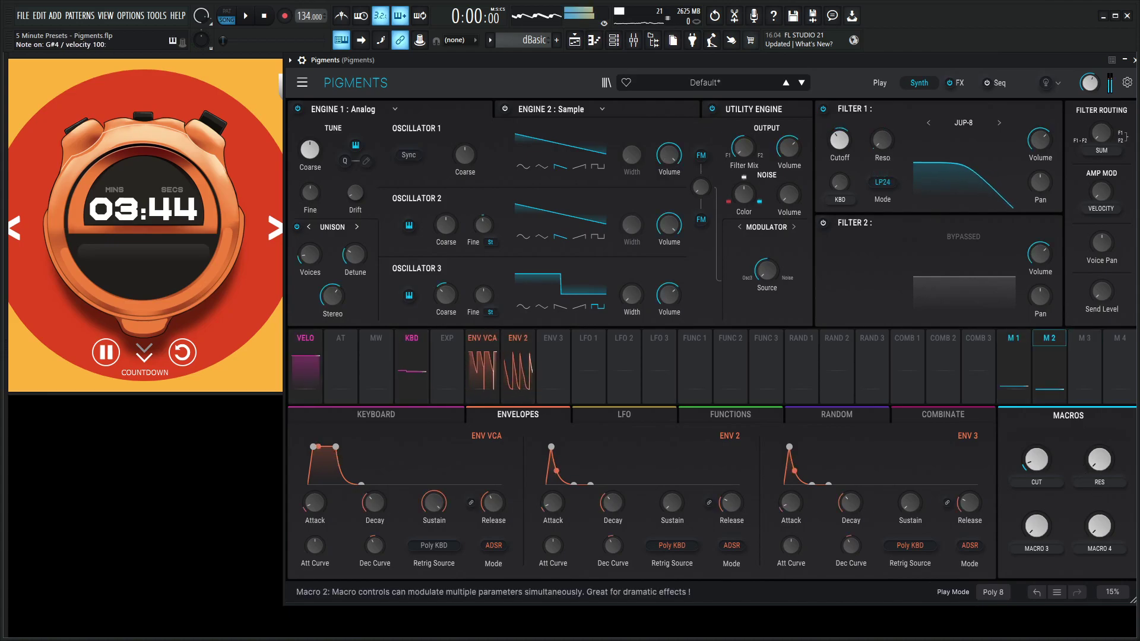
{"action": "left_click_drag", "start_coordinate": [1102, 469], "coordinate": [1042, 439]}
{"action": "mouse_move", "coordinate": [879, 173]}
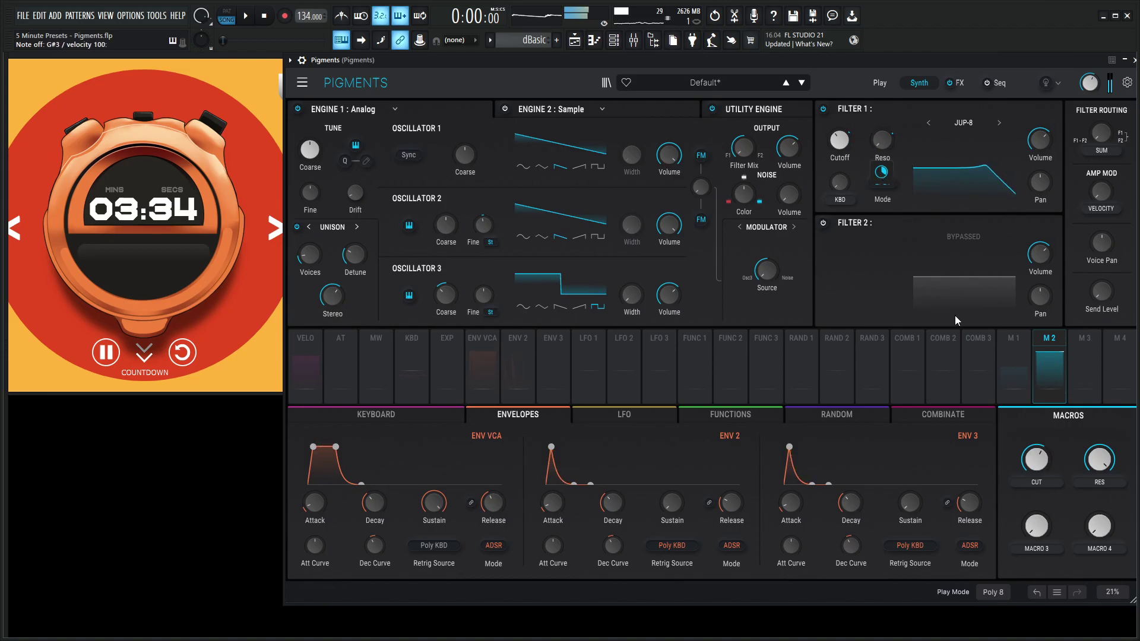
{"action": "left_click_drag", "start_coordinate": [1099, 447], "coordinate": [1097, 463]}
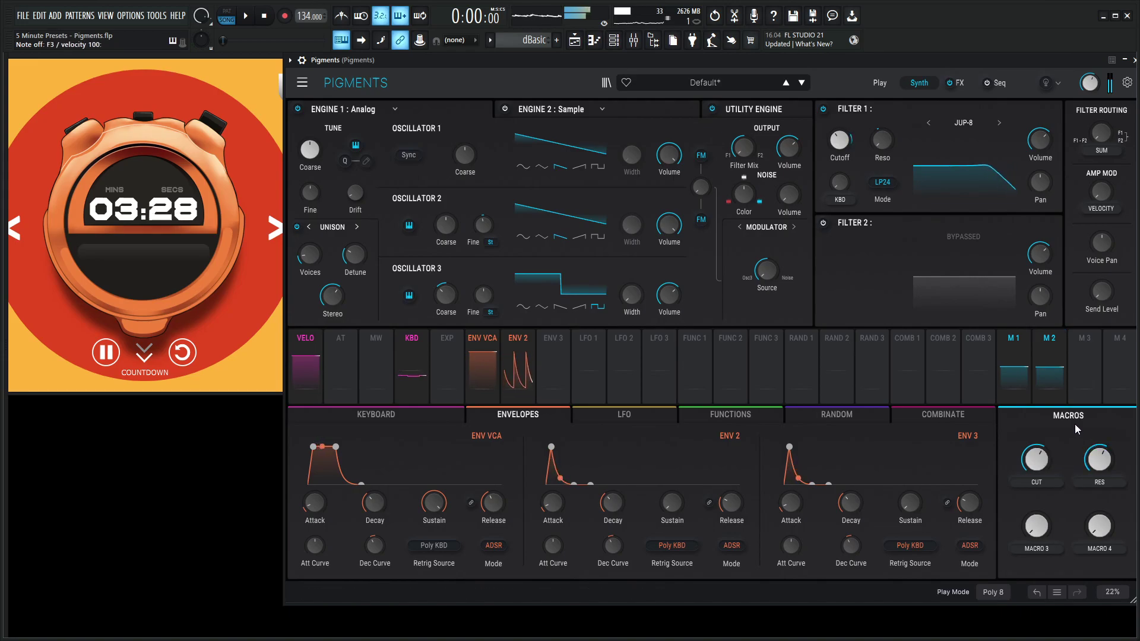
Step: Set the first two FX A effects to Chorus JUN-6 and lower their dry/wet mixes, the second to about 16%
{"action": "left_click", "coordinate": [956, 83]}
{"action": "left_click", "coordinate": [434, 117]}
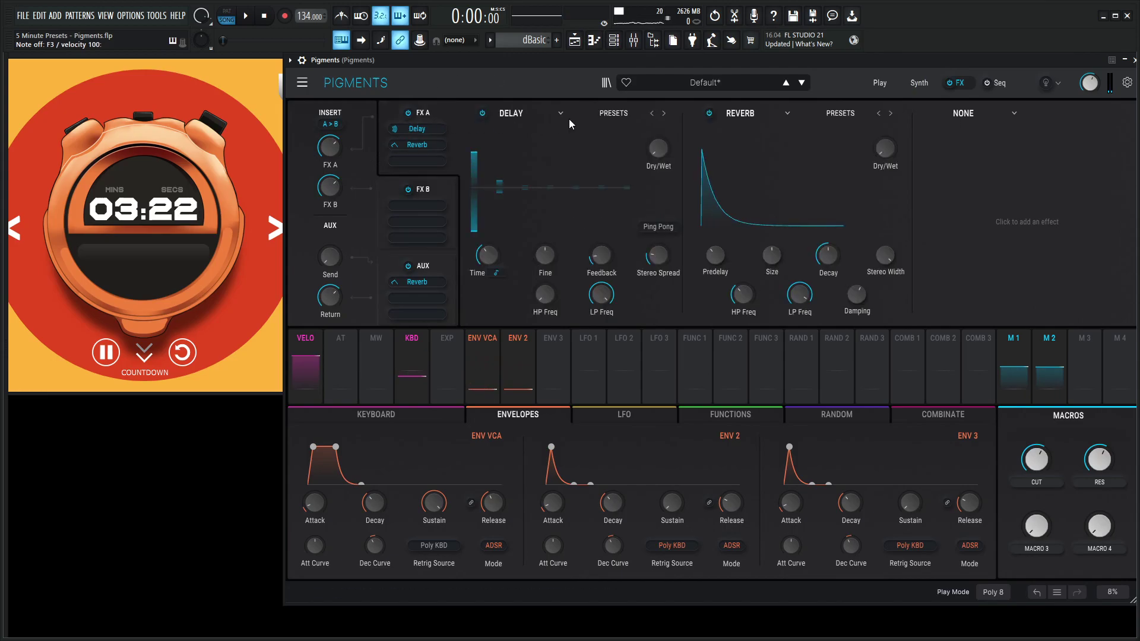
{"action": "left_click", "coordinate": [511, 114]}
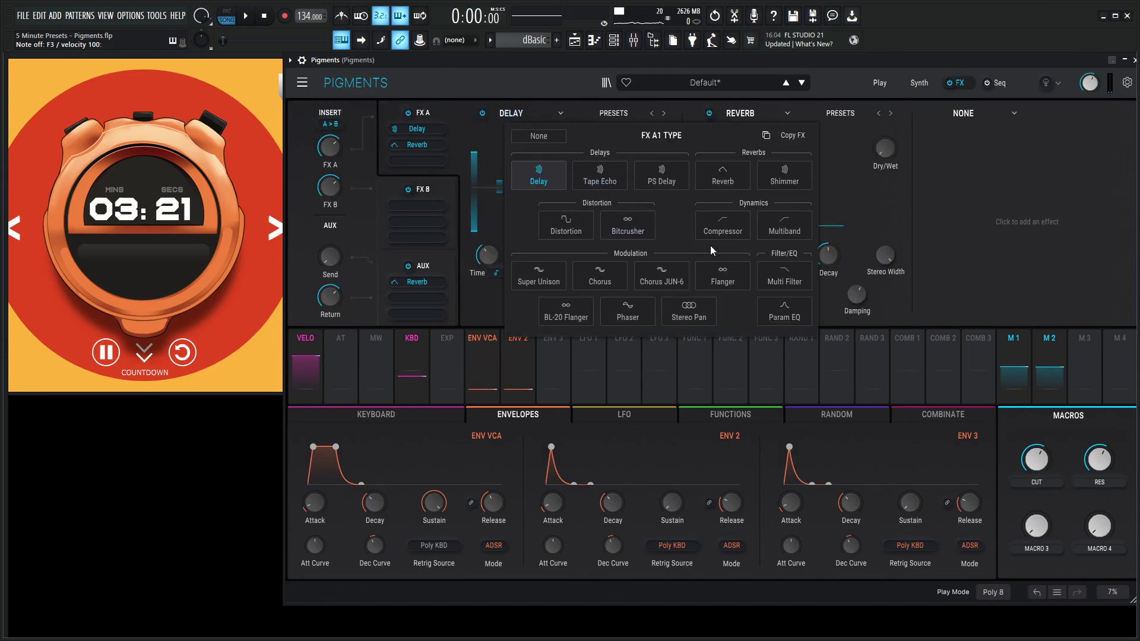
{"action": "left_click", "coordinate": [662, 276]}
{"action": "left_click", "coordinate": [766, 114]}
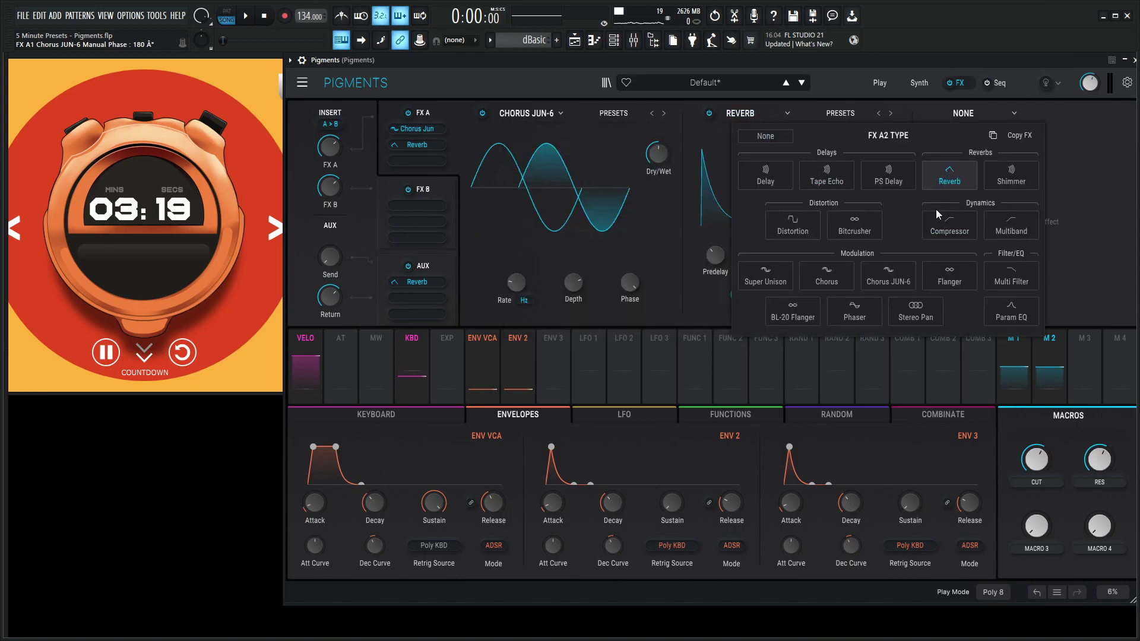
{"action": "left_click", "coordinate": [880, 272]}
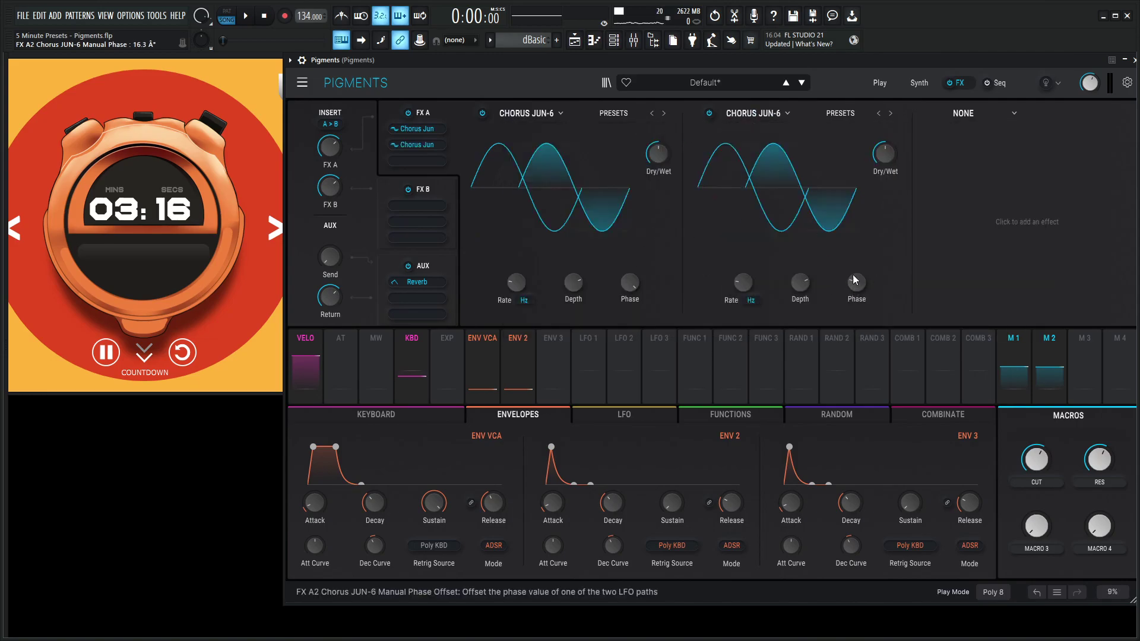
{"action": "left_click_drag", "start_coordinate": [663, 153], "coordinate": [662, 190]}
{"action": "left_click_drag", "start_coordinate": [881, 153], "coordinate": [880, 186]}
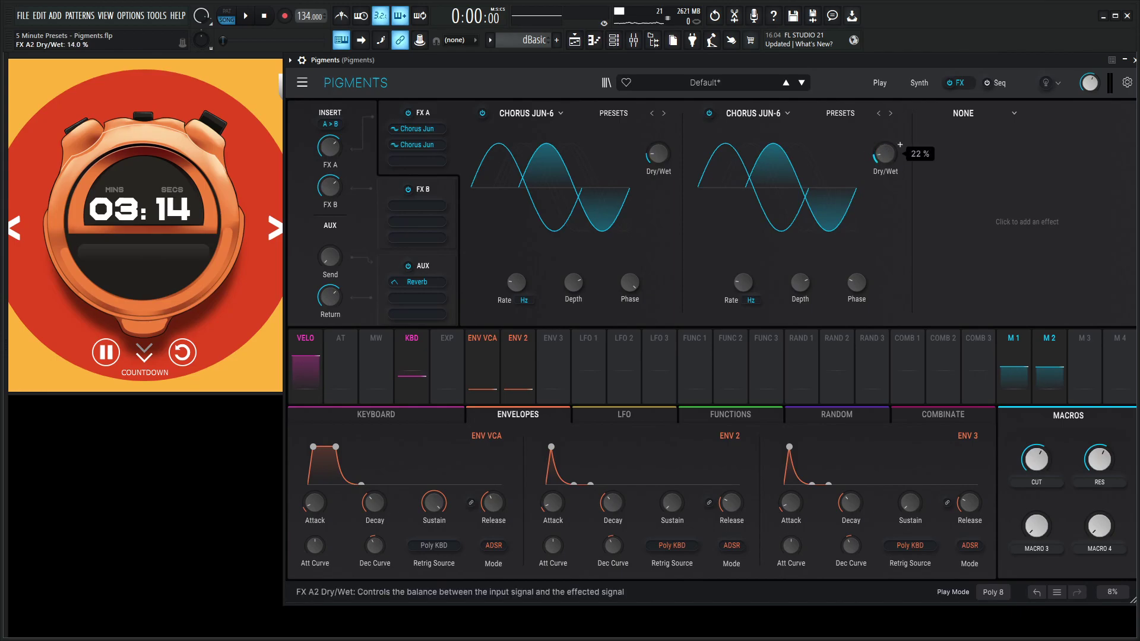
Step: Play a melody of test notes to audition the patch with both chorus effects
{"action": "key", "text": "r"}
{"action": "key", "text": "v"}
{"action": "key", "text": "r"}
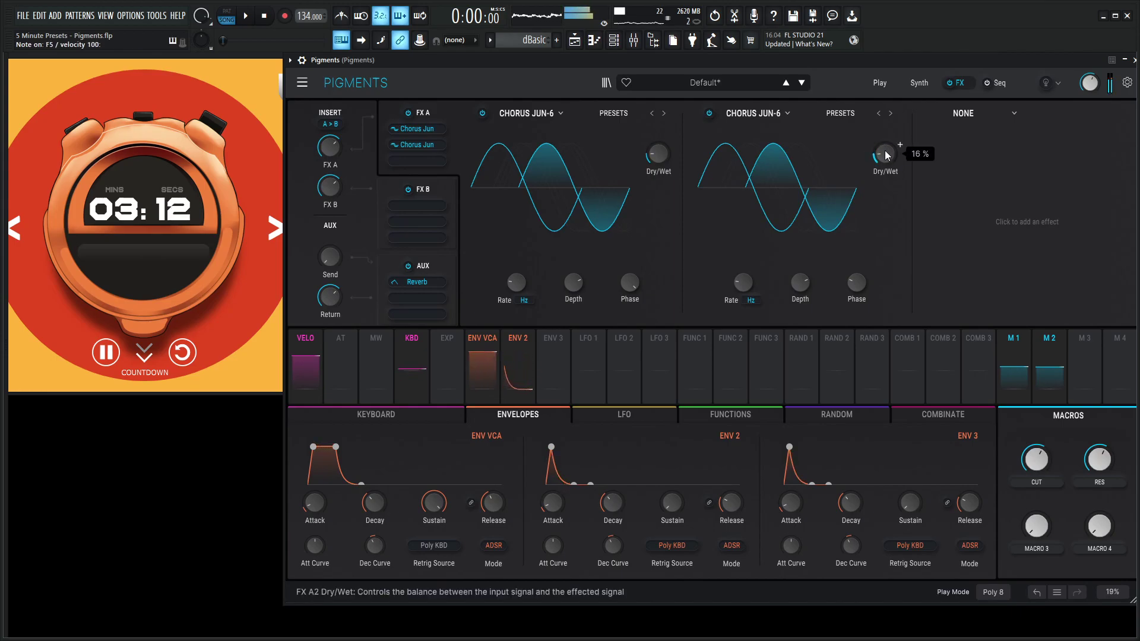
{"action": "key", "text": "r"}
{"action": "key", "text": "v"}
{"action": "key", "text": "t"}
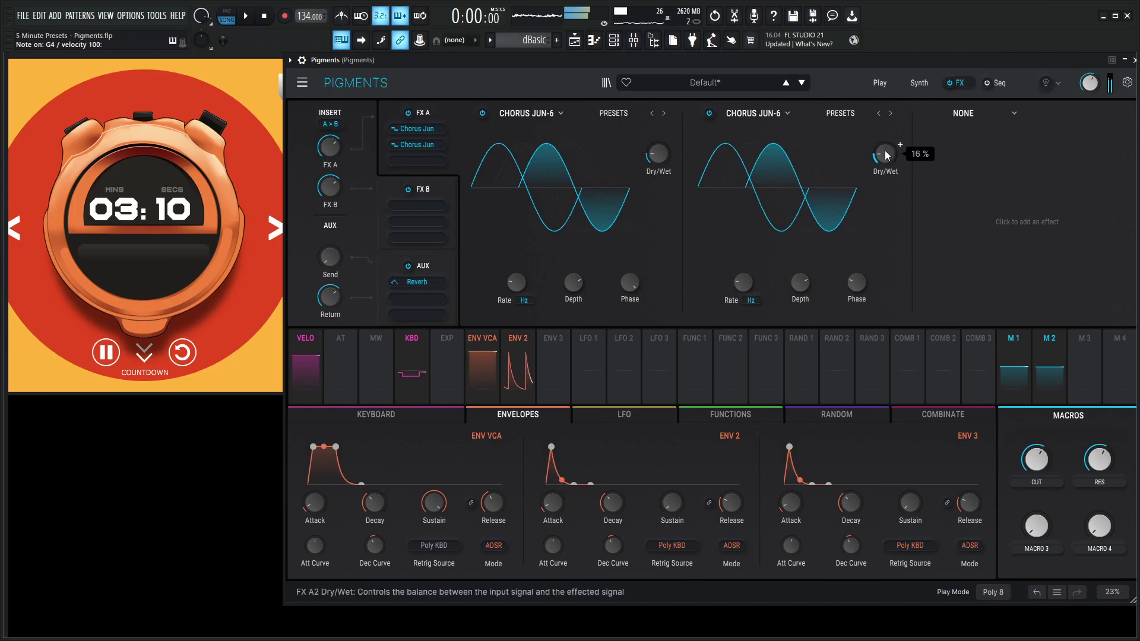
{"action": "key", "text": "j"}
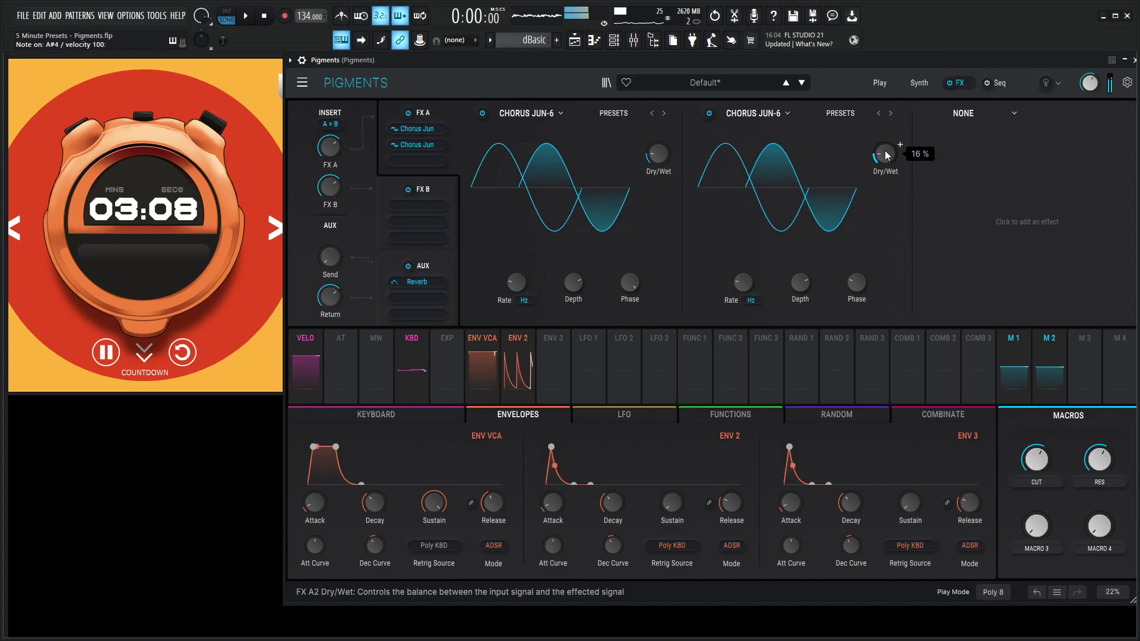
{"action": "key", "text": "h"}
{"action": "key", "text": "v"}
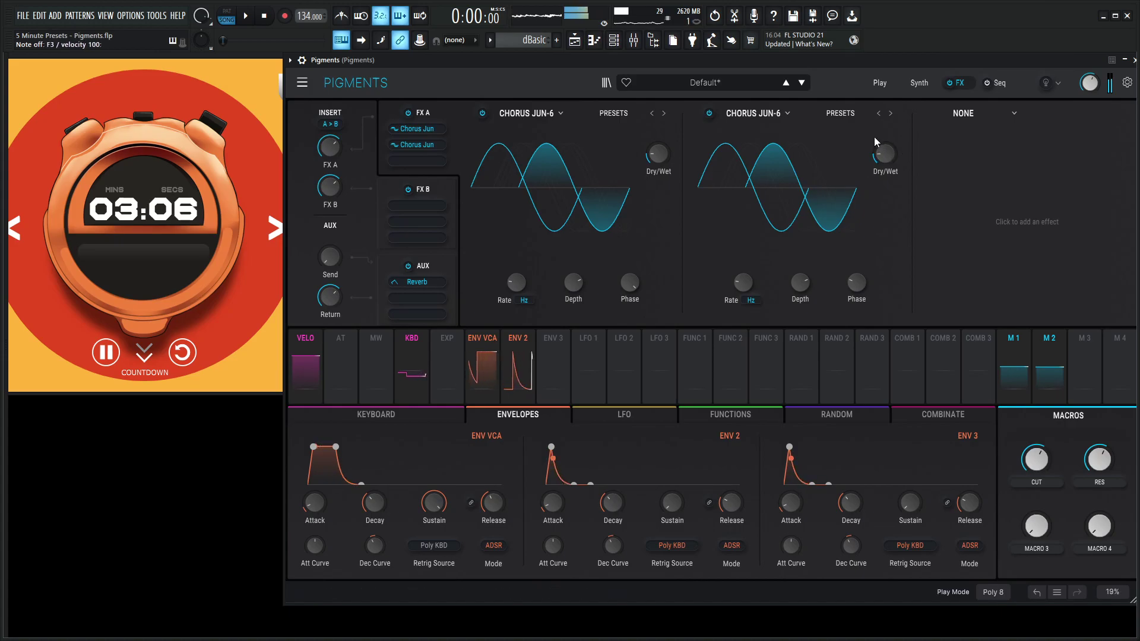
{"action": "key", "text": "v"}
Step: Add a Delay to the third FX A slot, raise its feedback and lower its LP frequency
{"action": "left_click", "coordinate": [963, 114]}
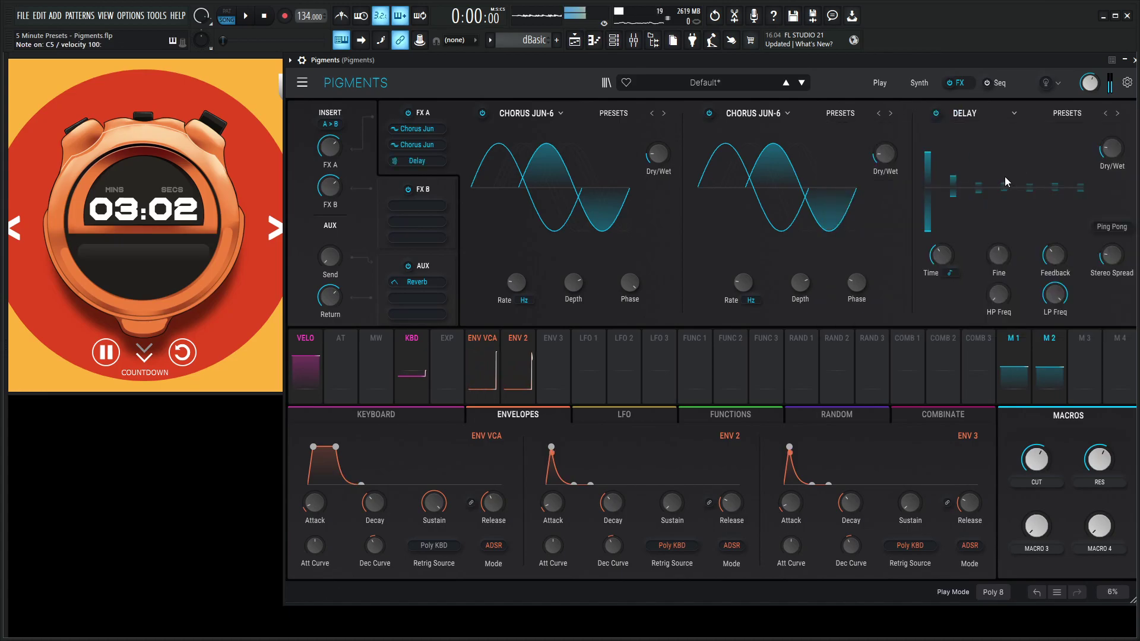
{"action": "key", "text": "v"}
{"action": "mouse_move", "coordinate": [957, 245]}
{"action": "key", "text": "7"}
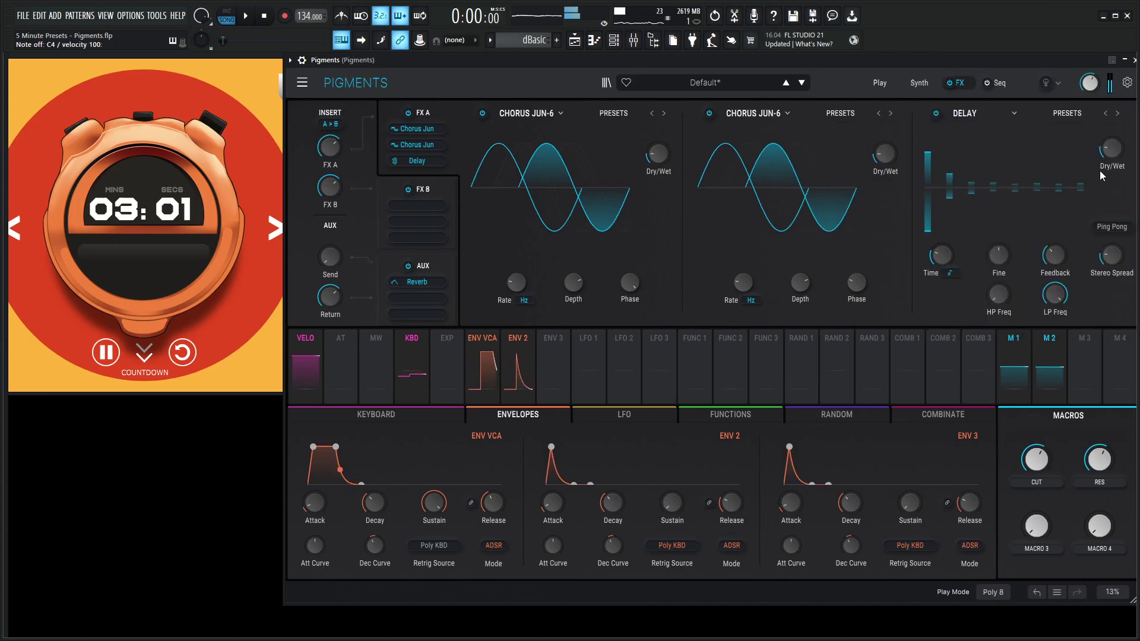
{"action": "left_click_drag", "start_coordinate": [1056, 297], "coordinate": [1056, 319]}
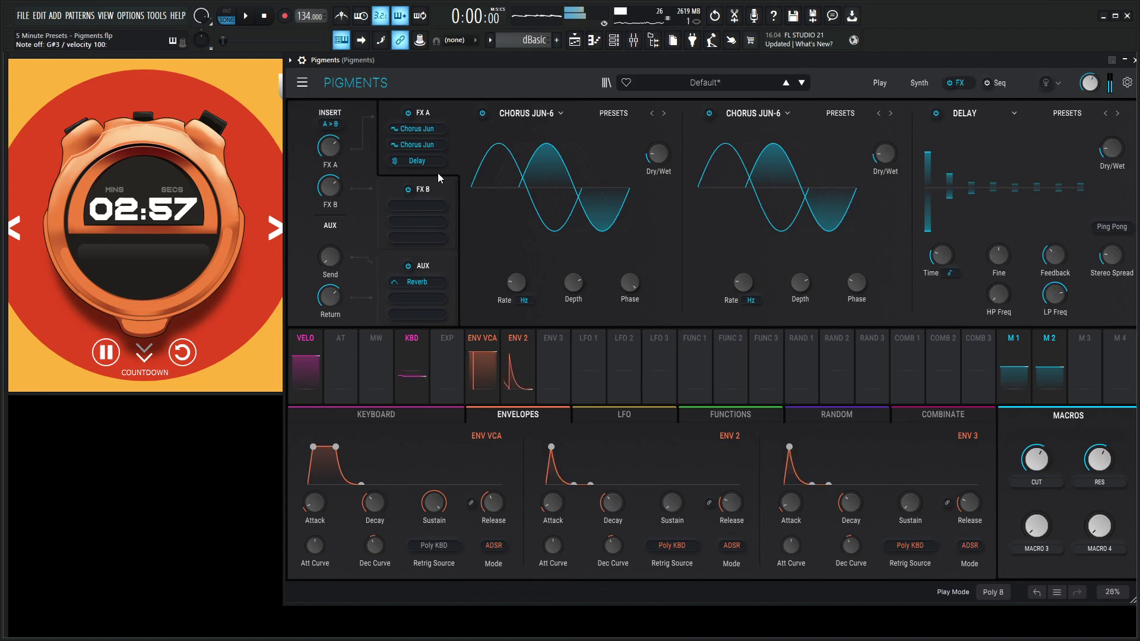
Step: Add a Reverb to the first FX B slot, reduce its dry/wet mix and raise its HP frequency
{"action": "left_click", "coordinate": [434, 190]}
{"action": "key", "text": "v"}
{"action": "left_click", "coordinate": [520, 114]}
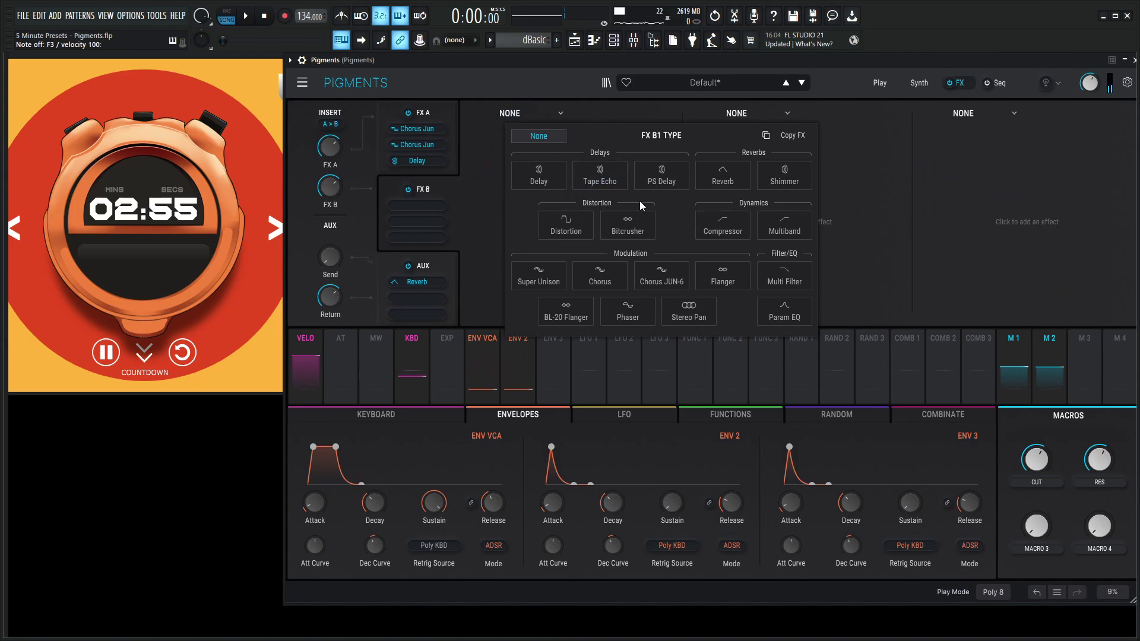
{"action": "left_click", "coordinate": [739, 175]}
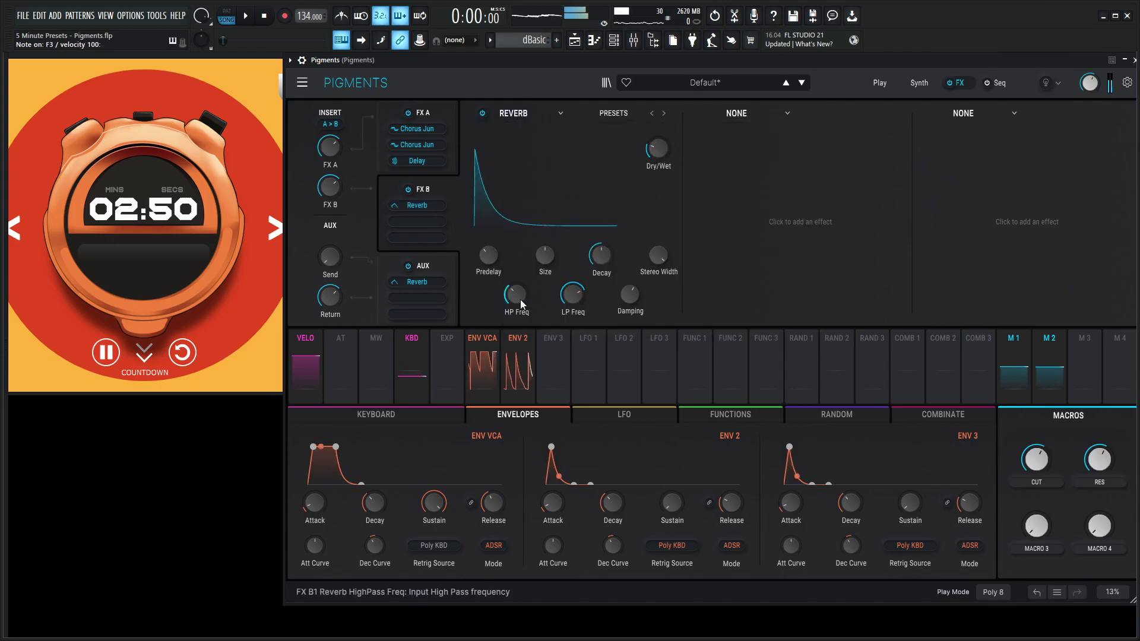
{"action": "left_click_drag", "start_coordinate": [515, 295], "coordinate": [516, 285]}
{"action": "key", "text": "q"}
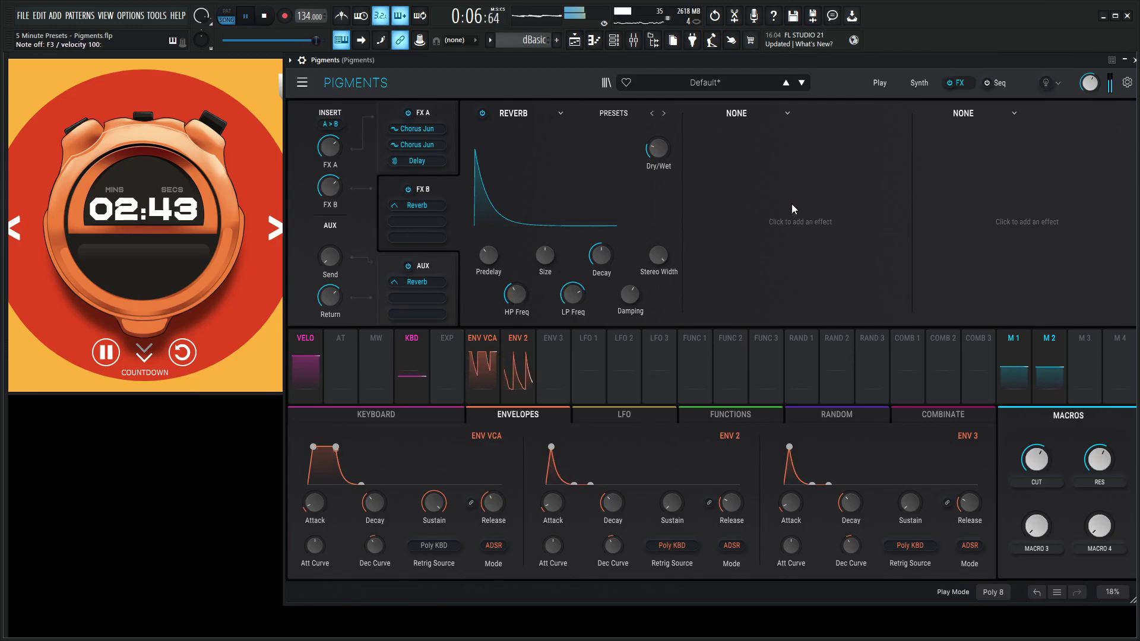
Step: Raise the sequencer's rate and switch it to Arpeggiator mode
{"action": "left_click", "coordinate": [996, 82]}
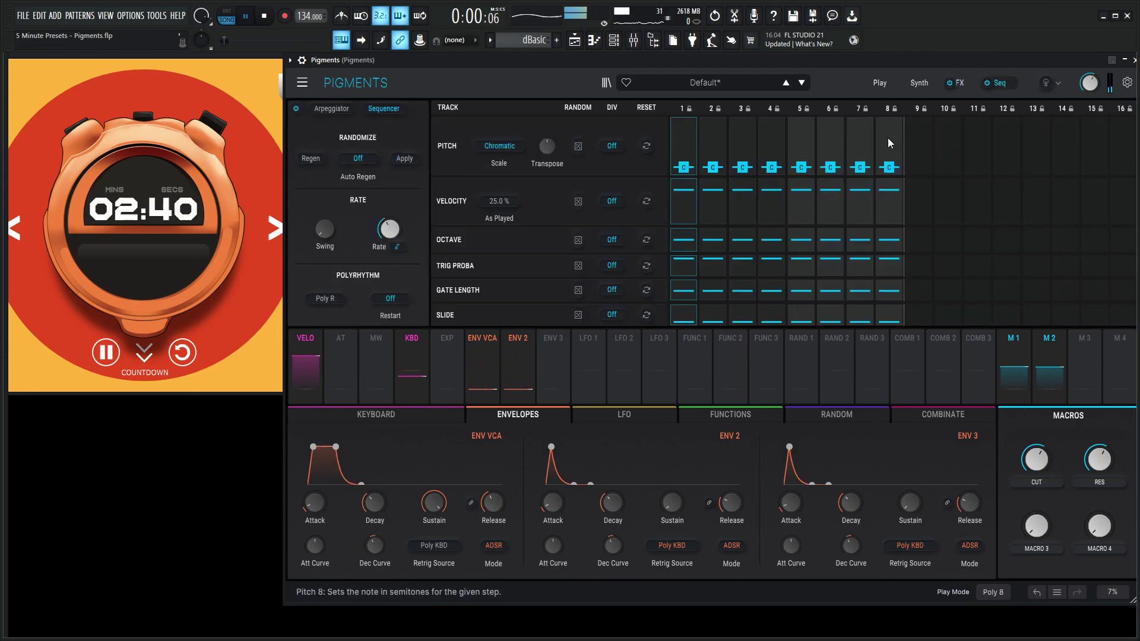
{"action": "left_click_drag", "start_coordinate": [389, 229], "coordinate": [390, 208]}
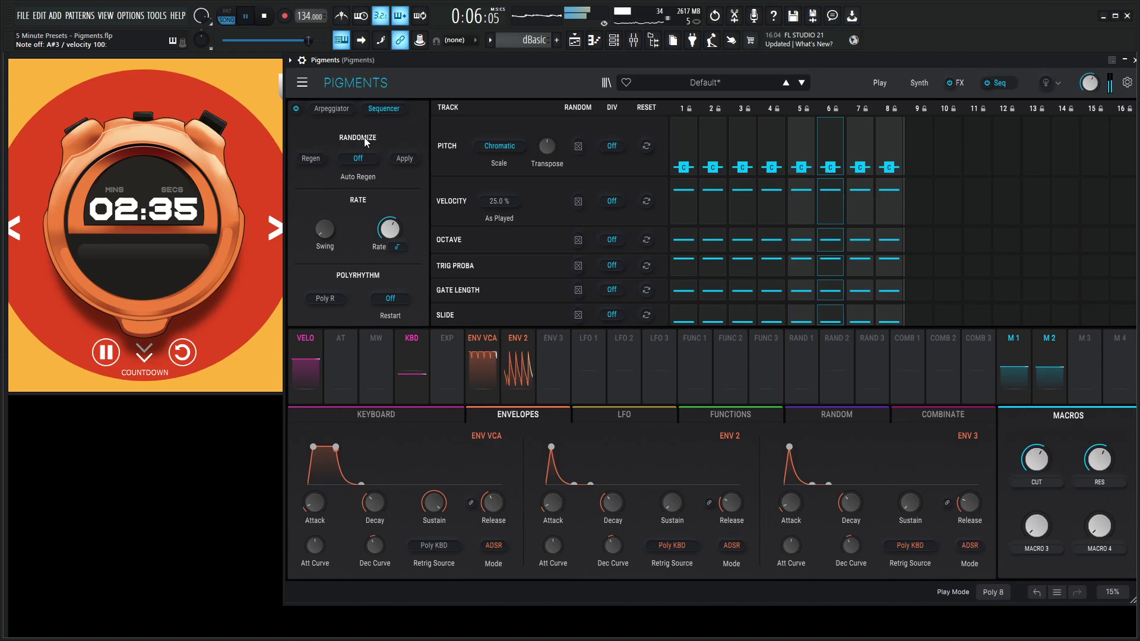
{"action": "left_click", "coordinate": [344, 109]}
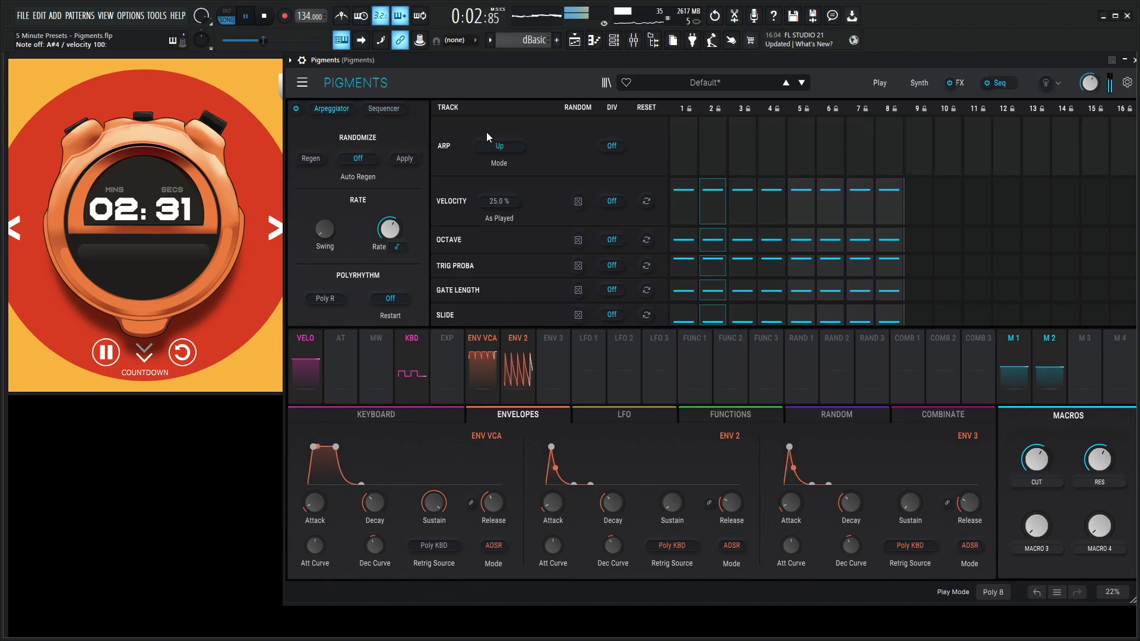
Step: Lower the Env VCA sustain to about 0.656 while listening to the arpeggiated pattern
{"action": "left_click", "coordinate": [918, 83]}
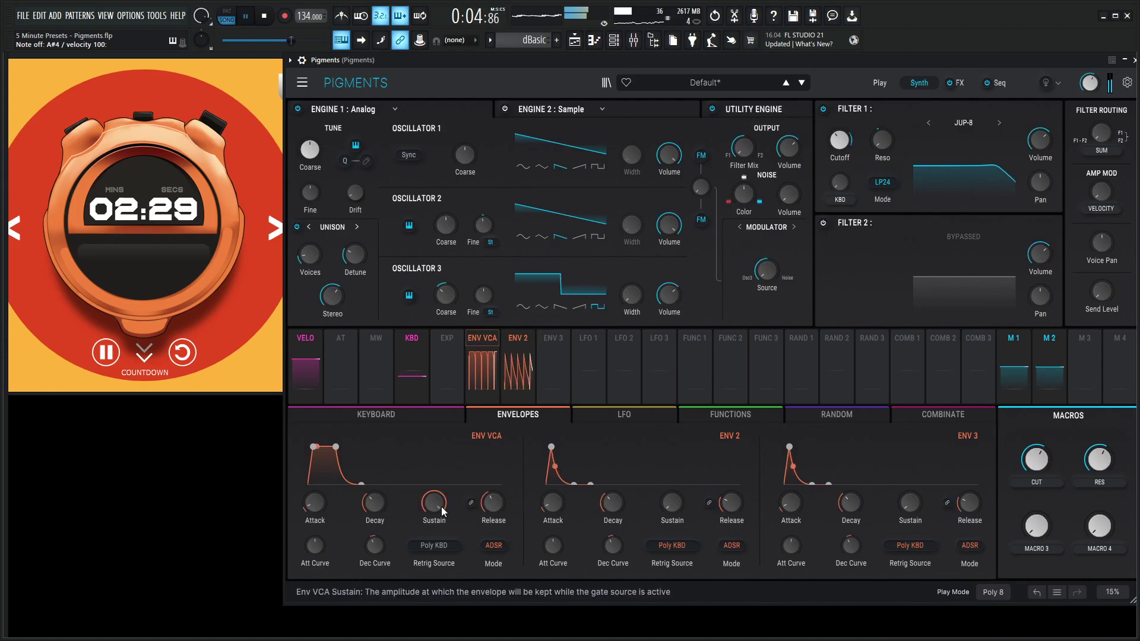
{"action": "left_click_drag", "start_coordinate": [434, 503], "coordinate": [434, 515]}
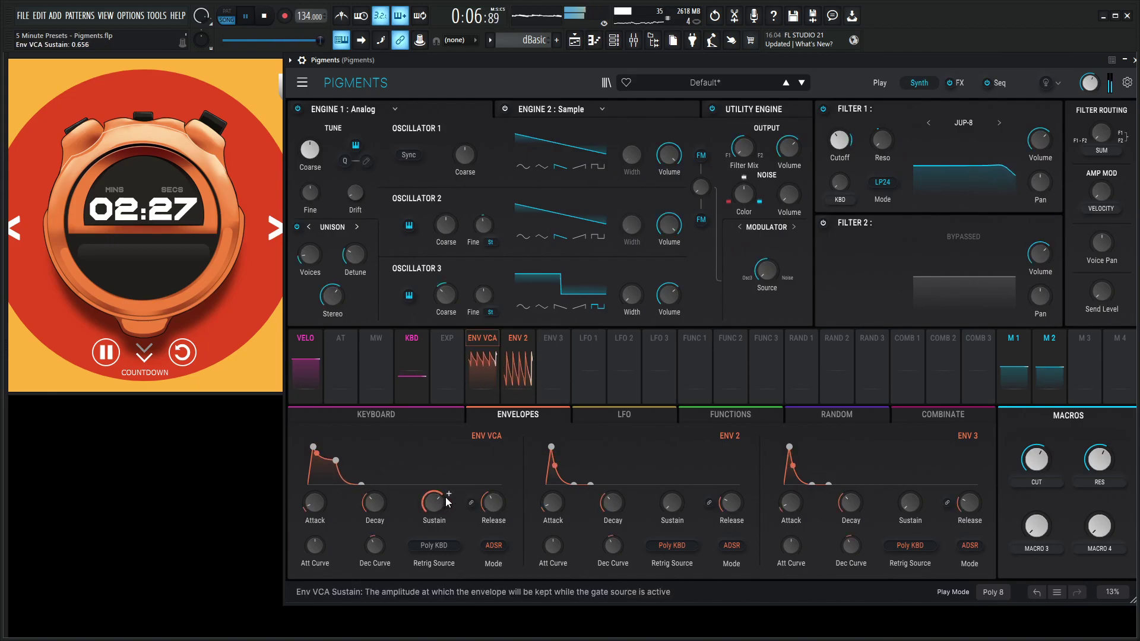
{"action": "mouse_move", "coordinate": [790, 347]}
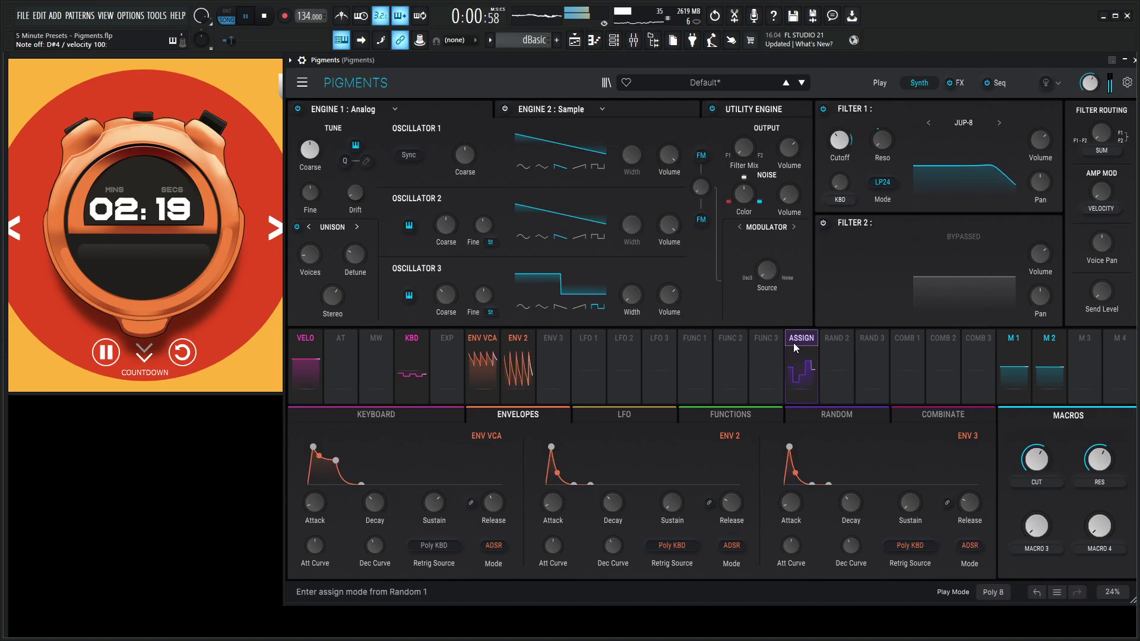
{"action": "key", "text": "space"}
Step: Try the Up & Down Inc arpeggiator mode, and settle on Up & Down Exc
{"action": "left_click", "coordinate": [996, 83]}
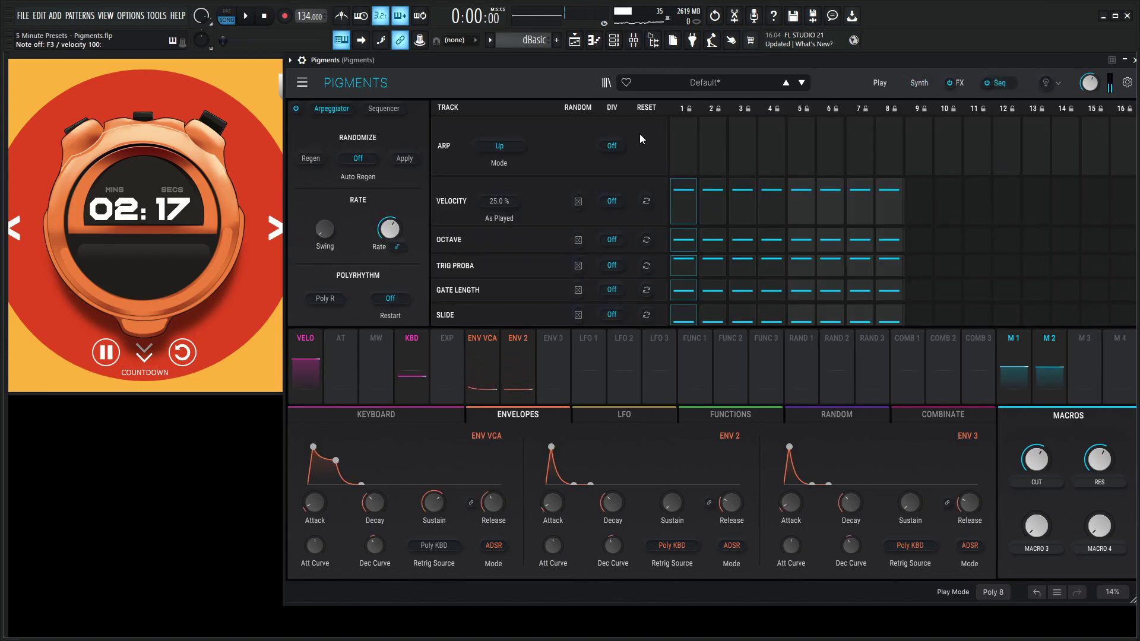
{"action": "left_click", "coordinate": [500, 145]}
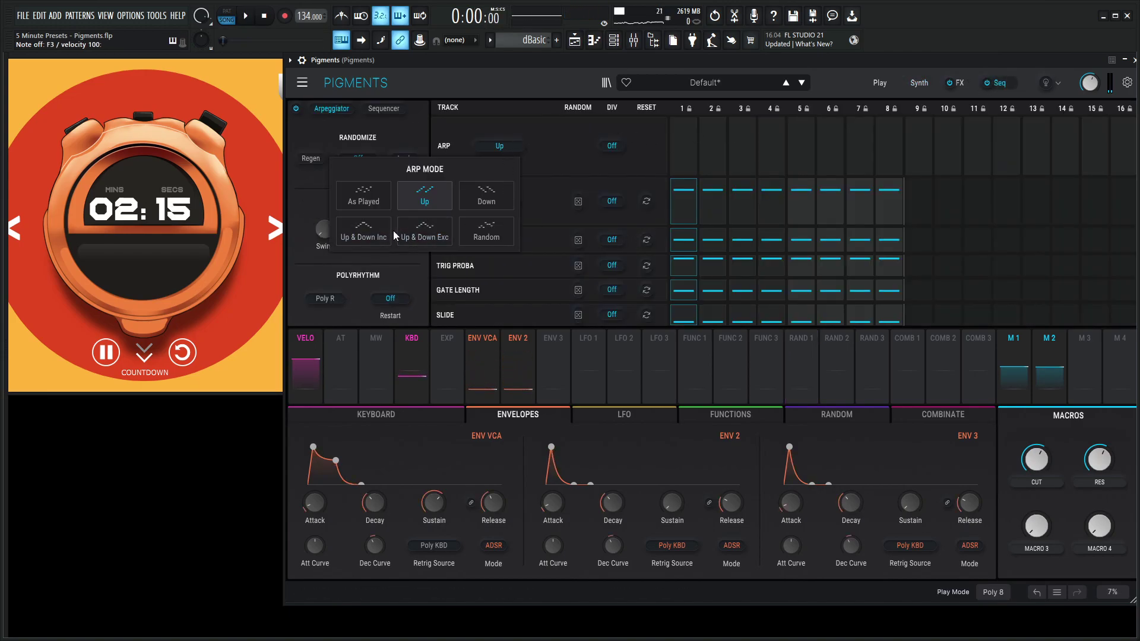
{"action": "key", "text": "ctrl+s"}
{"action": "left_click", "coordinate": [364, 231]}
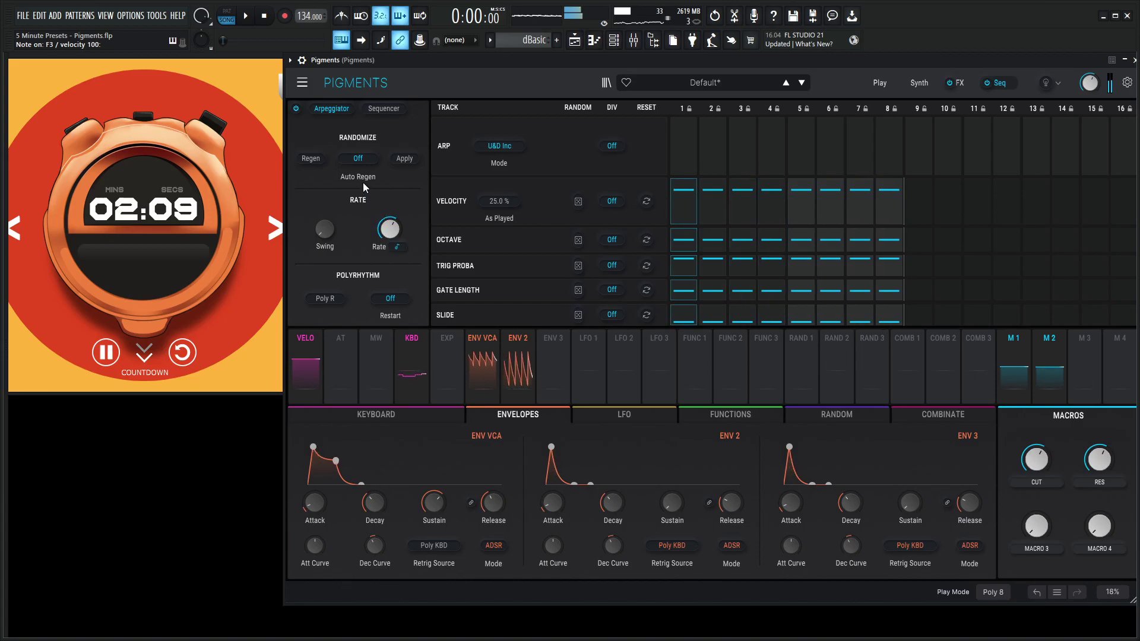
{"action": "left_click", "coordinate": [495, 147]}
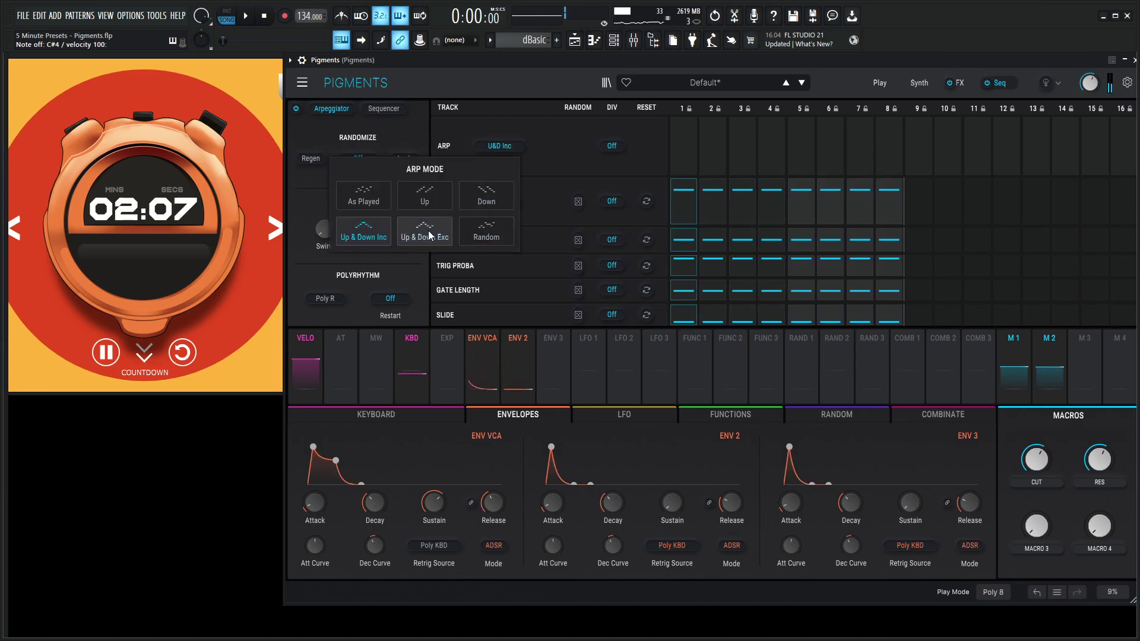
{"action": "left_click", "coordinate": [589, 151]}
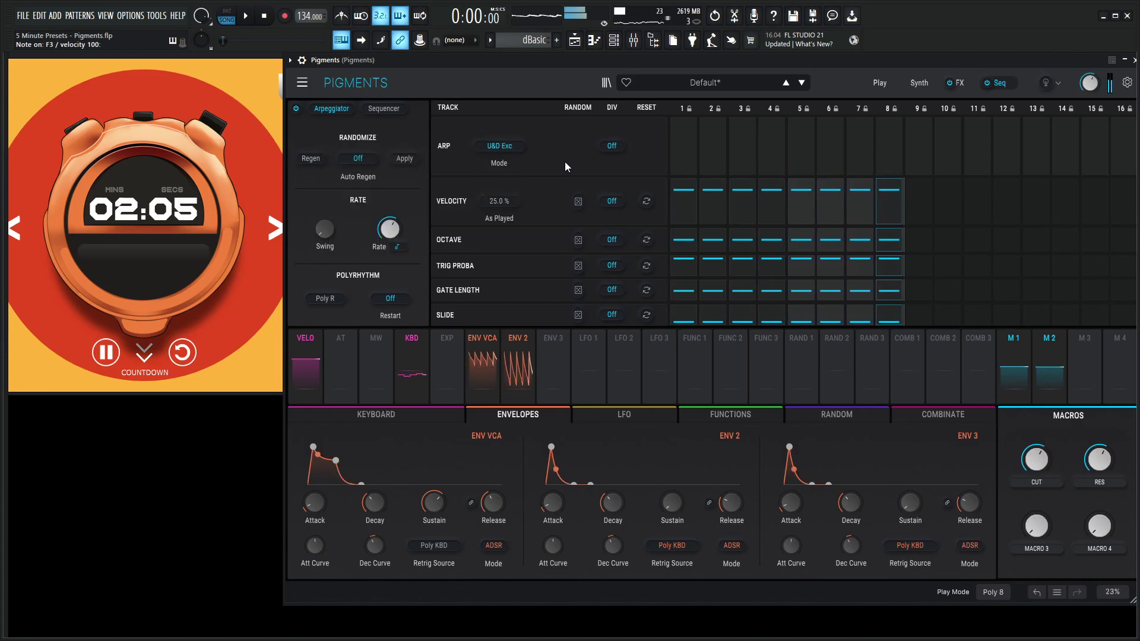
Step: Set the project tempo to 98 BPM and restart playback to hear the arpeggio
{"action": "key", "text": "space"}
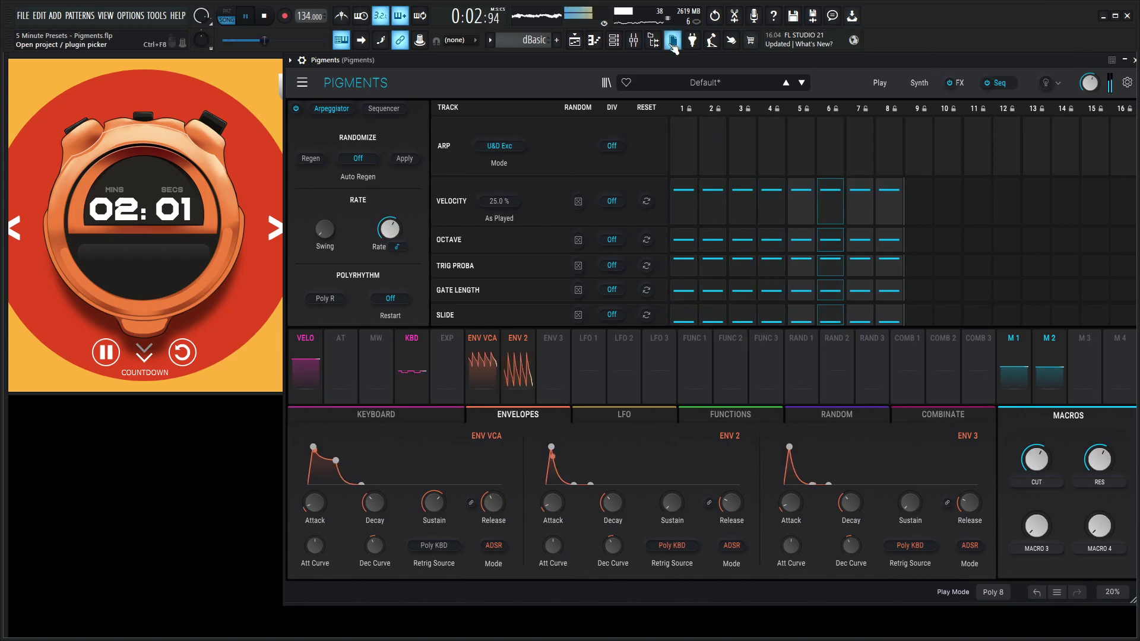
{"action": "key", "text": "space"}
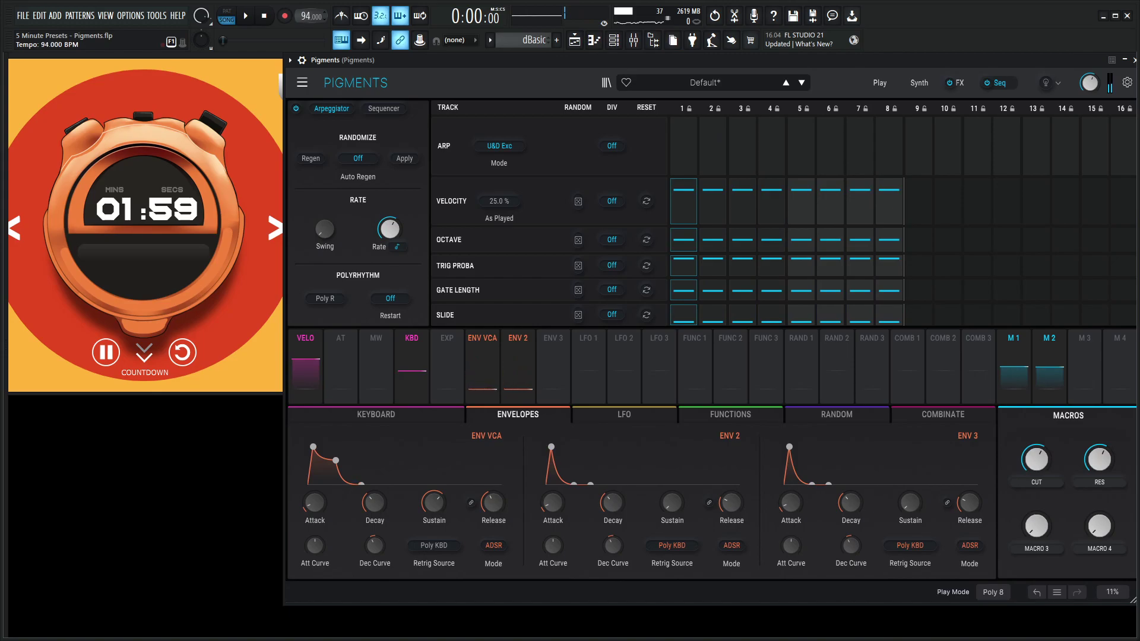
{"action": "key", "text": "space"}
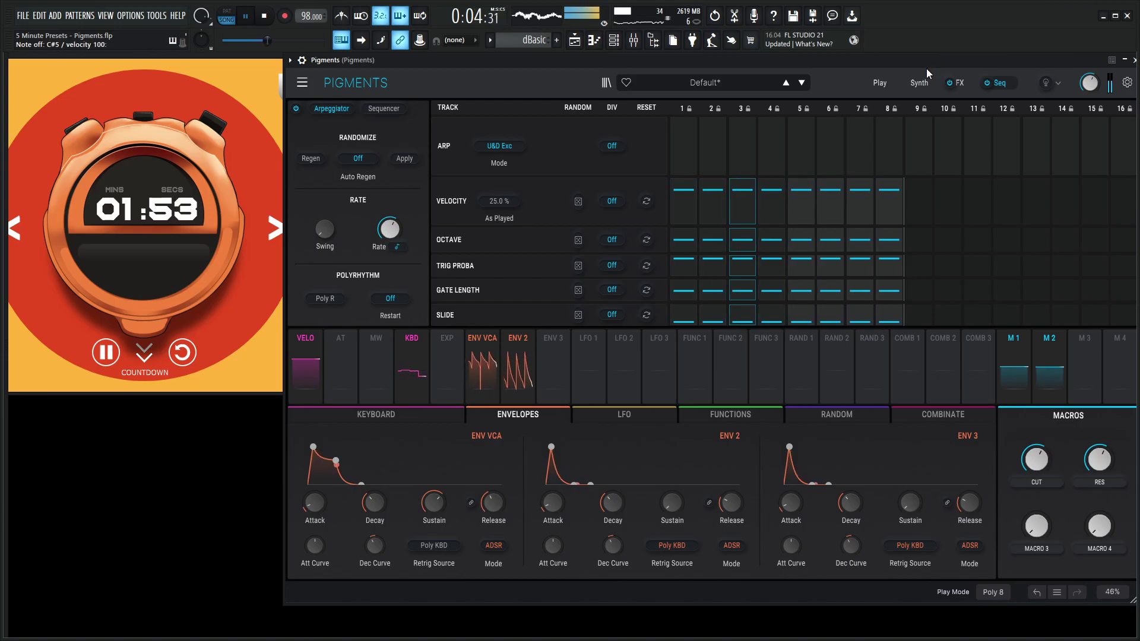
Step: Sweep the CUT and RES macros during playback, leaving RES raised and CUT lowered
{"action": "left_click", "coordinate": [920, 83]}
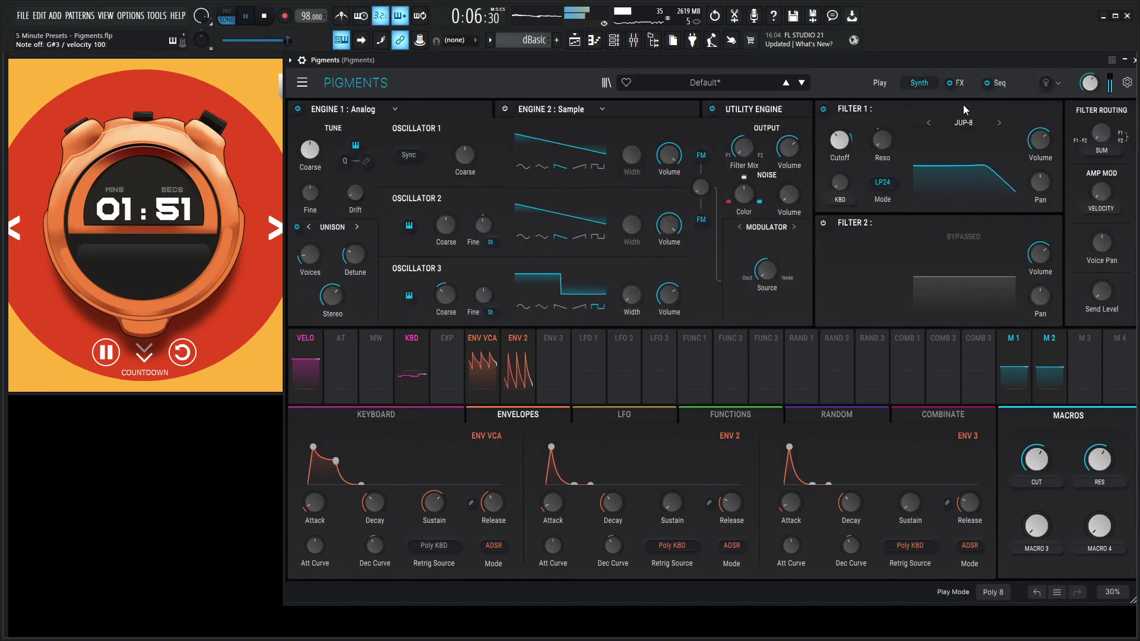
{"action": "left_click_drag", "start_coordinate": [1036, 460], "coordinate": [1036, 464]}
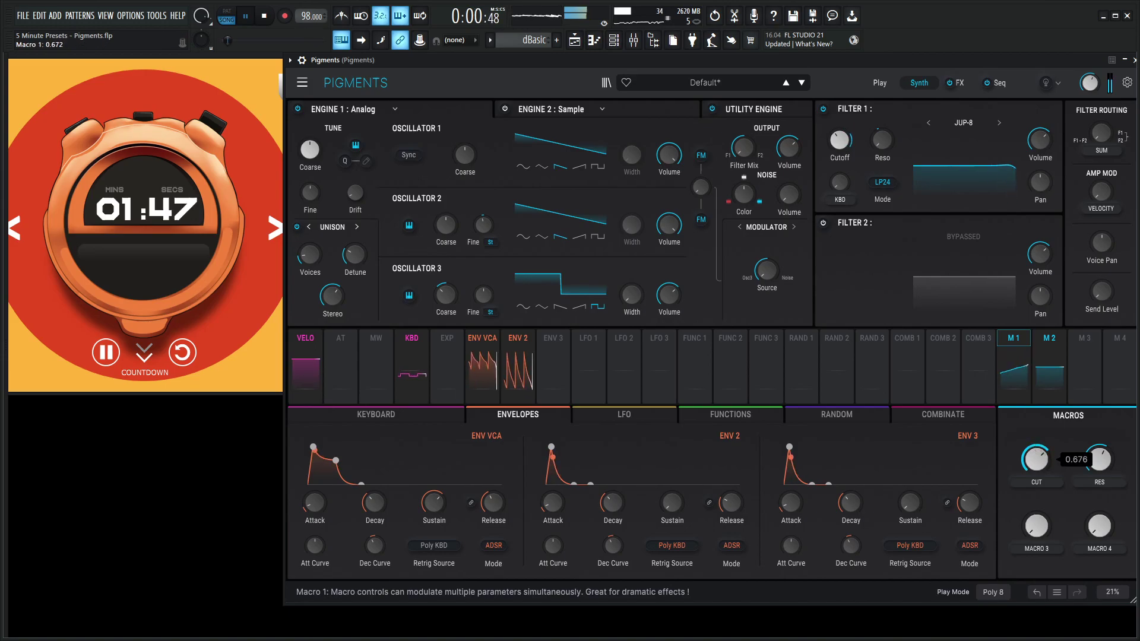
{"action": "left_click_drag", "start_coordinate": [1036, 460], "coordinate": [1037, 456]}
{"action": "left_click_drag", "start_coordinate": [1099, 460], "coordinate": [1100, 443]}
{"action": "left_click_drag", "start_coordinate": [1037, 460], "coordinate": [1037, 483]}
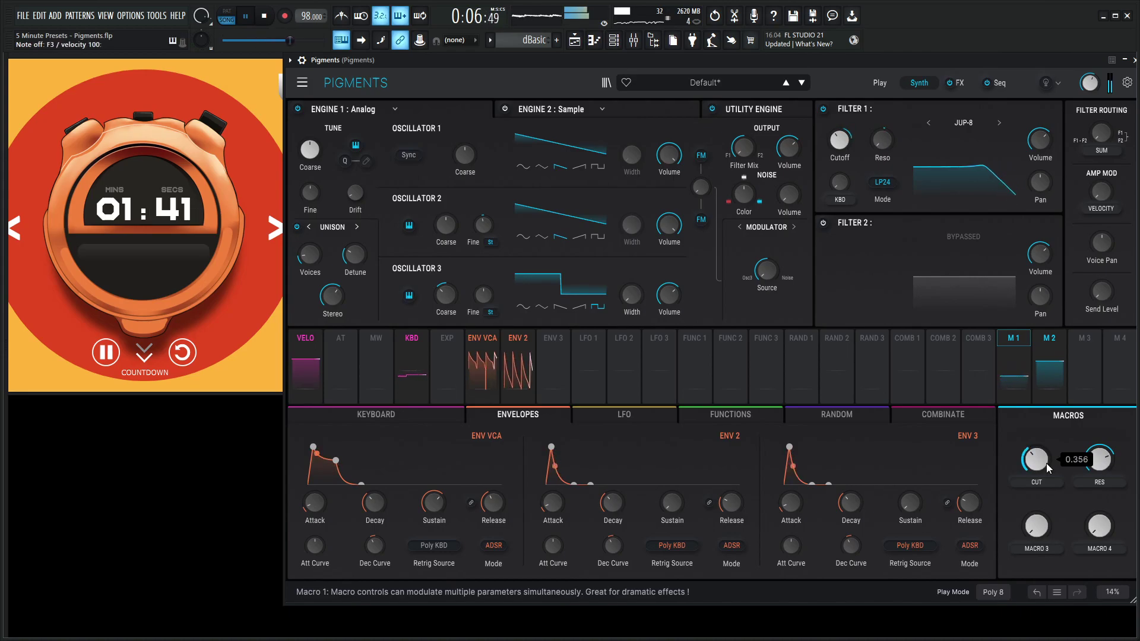
{"action": "left_click_drag", "start_coordinate": [1046, 468], "coordinate": [1047, 460]}
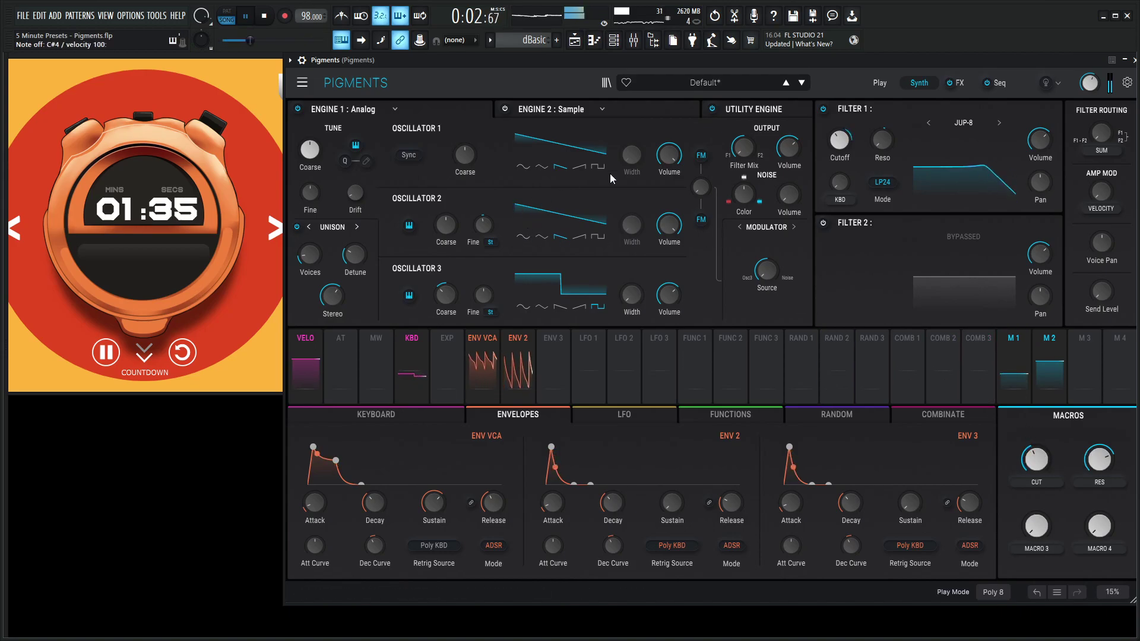
Step: Turn on Noise 1 in the Utility Engine with the White Noise sample and lower its volume to about -31 dB
{"action": "left_click", "coordinate": [749, 111]}
{"action": "key", "text": "space"}
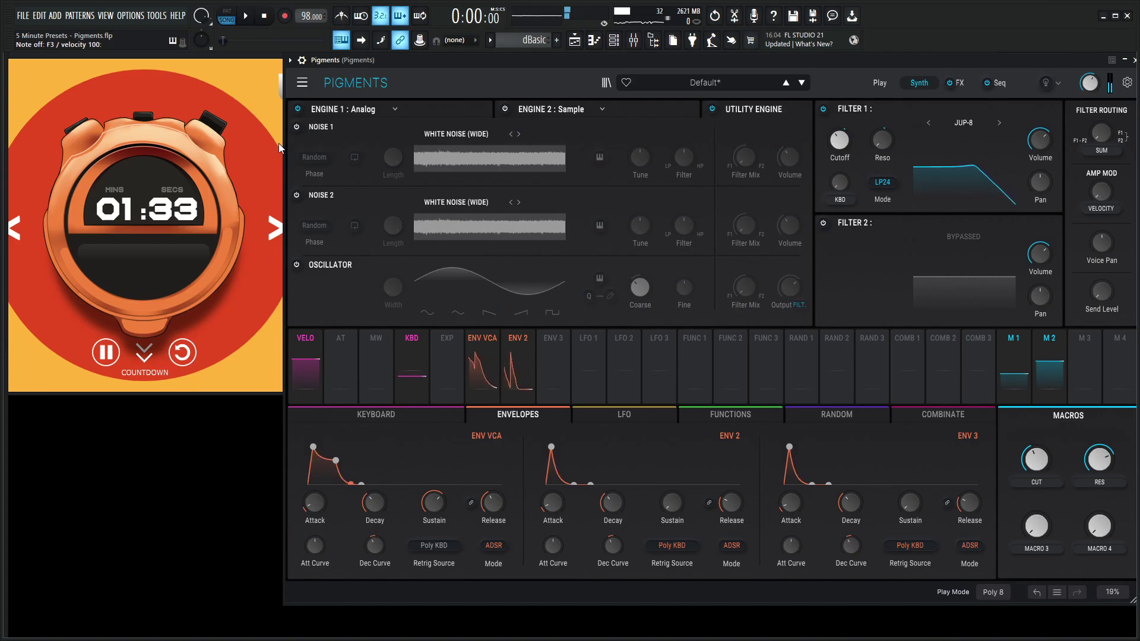
{"action": "left_click", "coordinate": [308, 128]}
{"action": "left_click", "coordinate": [461, 134]}
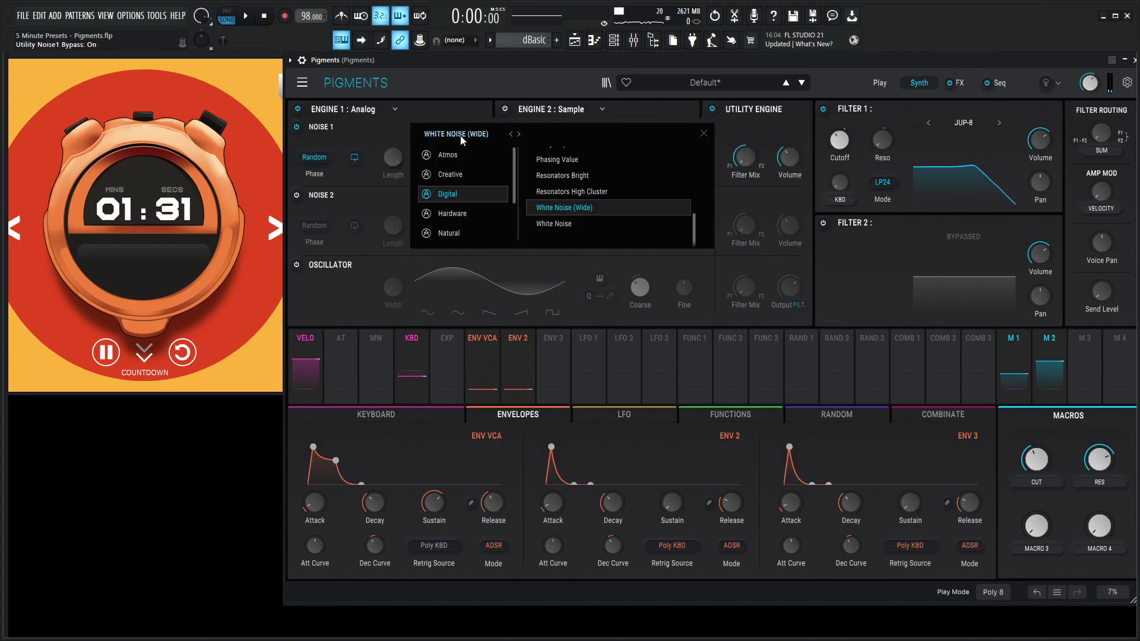
{"action": "left_click", "coordinate": [577, 224]}
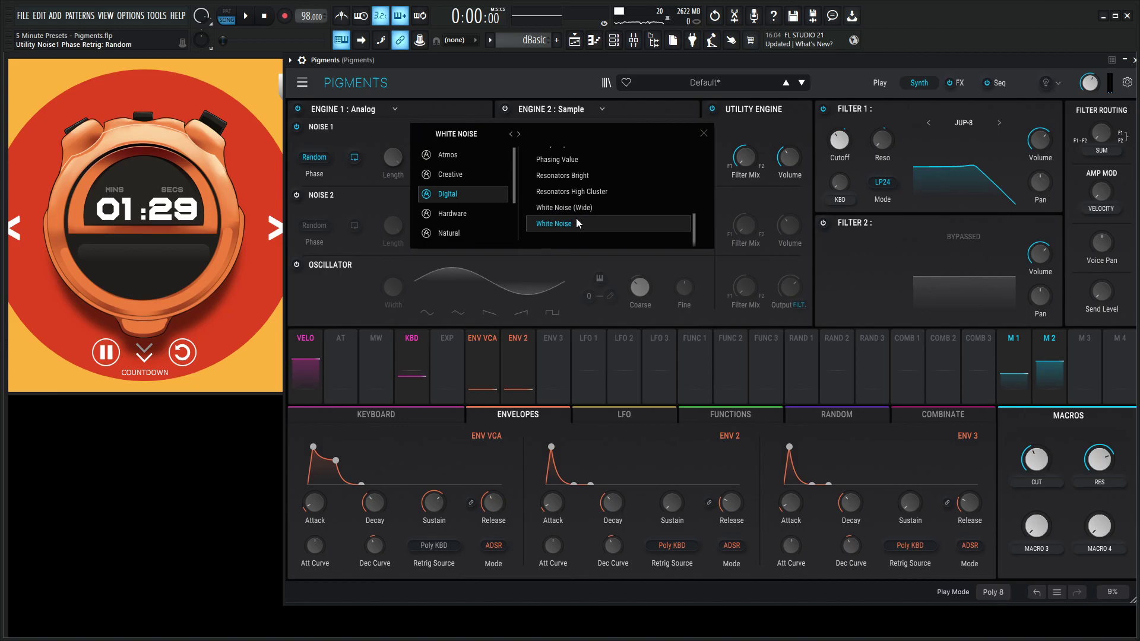
{"action": "double_click", "coordinate": [575, 223]}
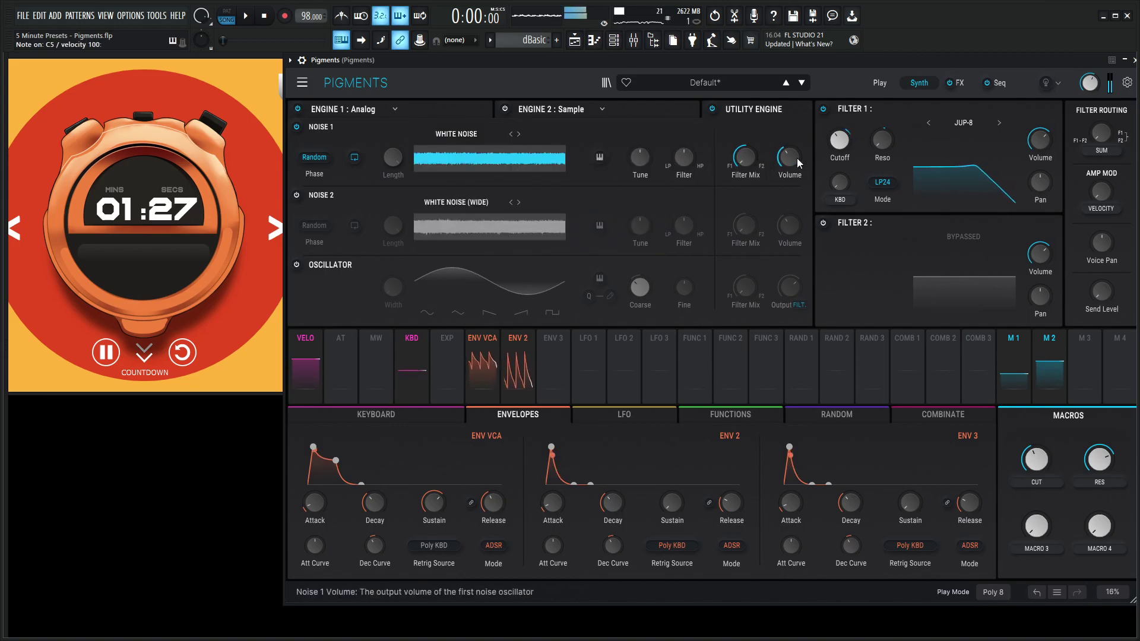
{"action": "left_click_drag", "start_coordinate": [796, 163], "coordinate": [792, 207]}
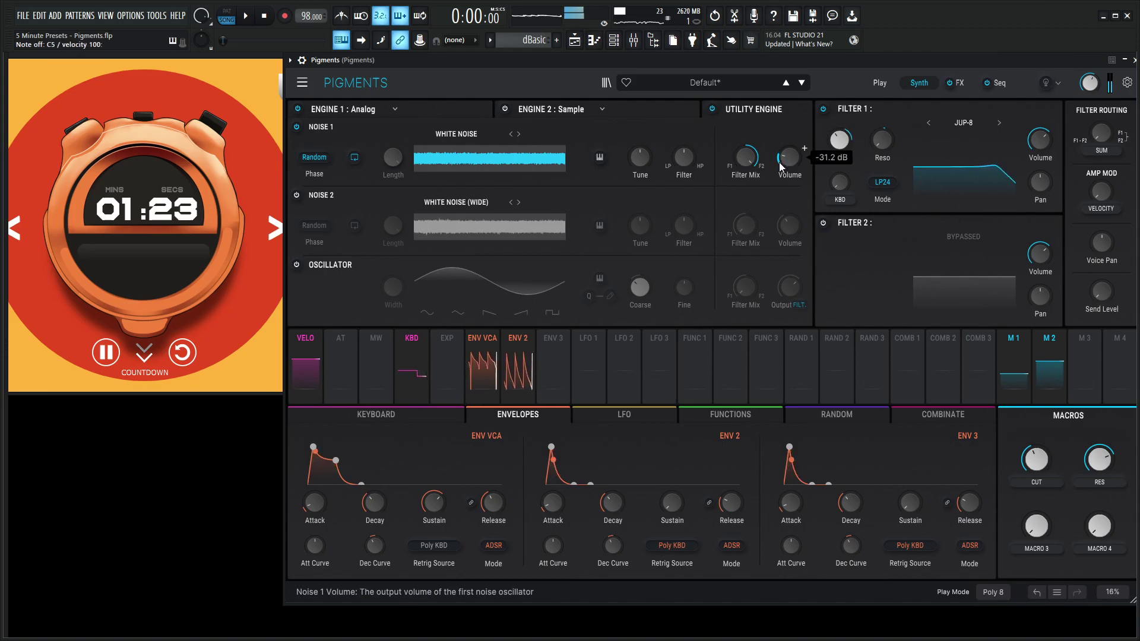
{"action": "left_click_drag", "start_coordinate": [779, 167], "coordinate": [779, 169]}
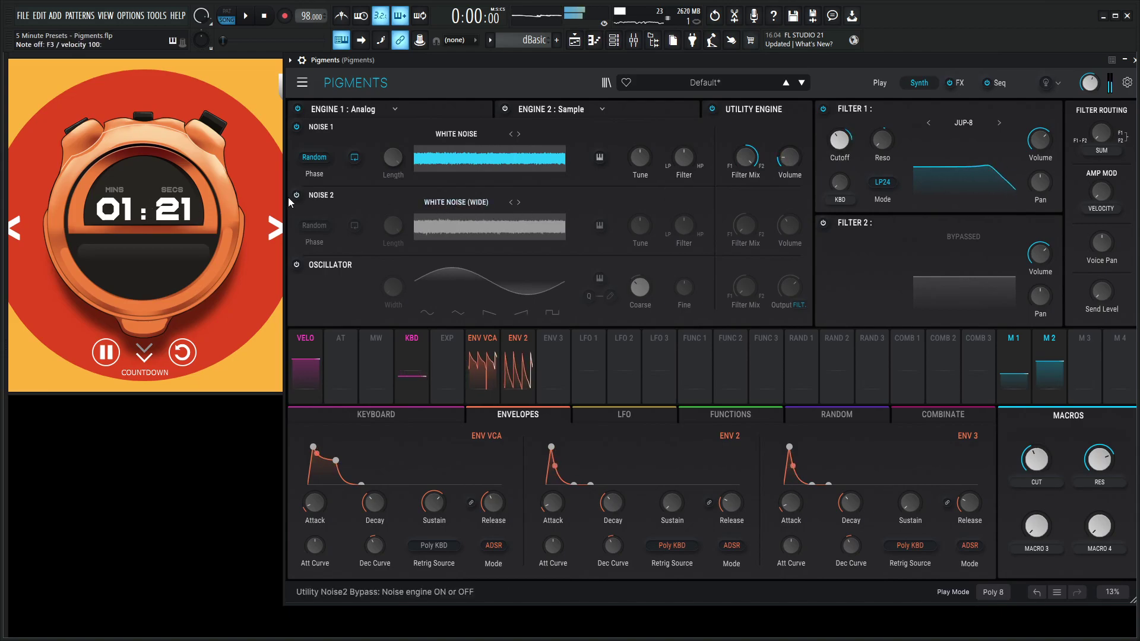
Step: Turn on Noise 2 and audition its samples backwards from White Noise (Wide) to Group Laugh
{"action": "left_click", "coordinate": [324, 198]}
{"action": "left_click", "coordinate": [510, 202]}
{"action": "left_click", "coordinate": [511, 202]}
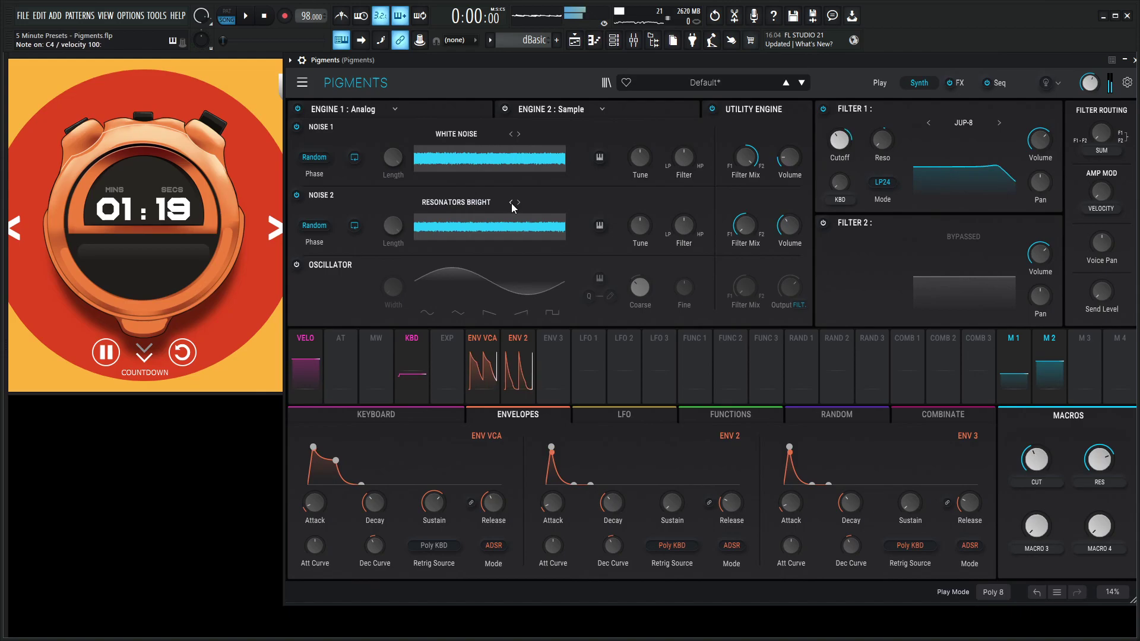
{"action": "left_click", "coordinate": [511, 201]}
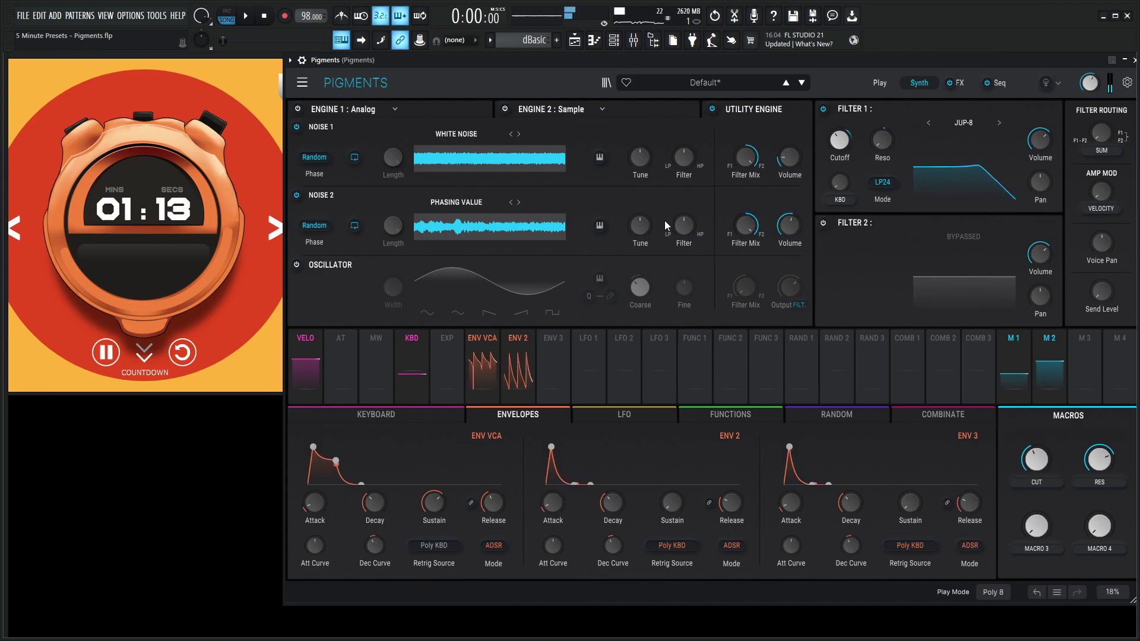
{"action": "left_click", "coordinate": [511, 203]}
{"action": "left_click", "coordinate": [511, 202]}
{"action": "left_click", "coordinate": [510, 202]}
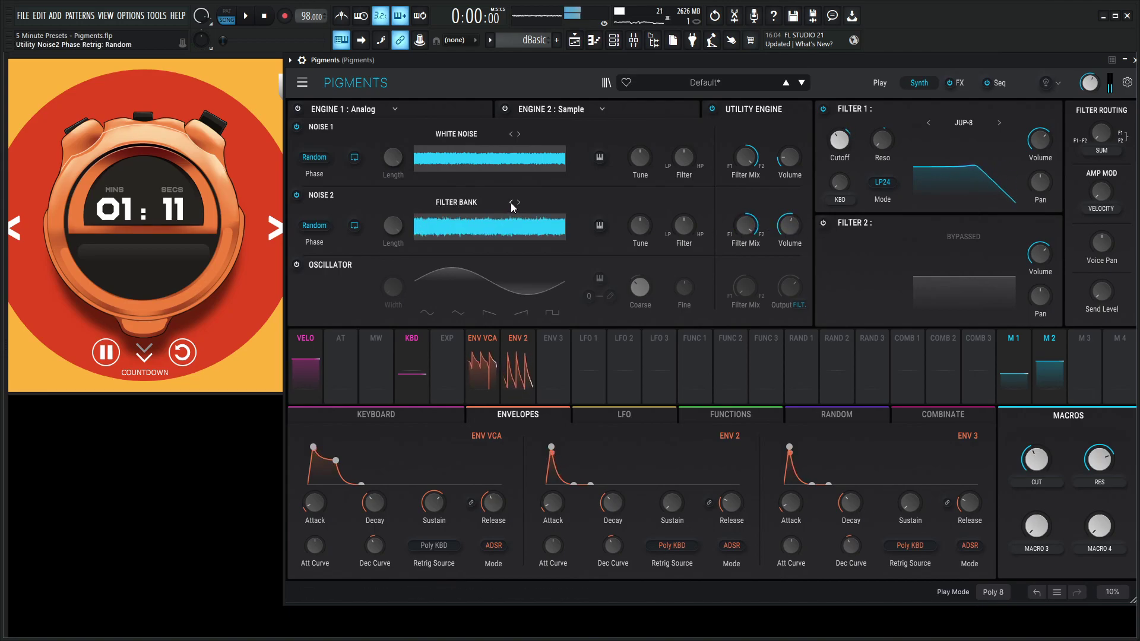
{"action": "left_click", "coordinate": [511, 202]}
{"action": "left_click", "coordinate": [511, 202]}
{"action": "left_click", "coordinate": [510, 202]}
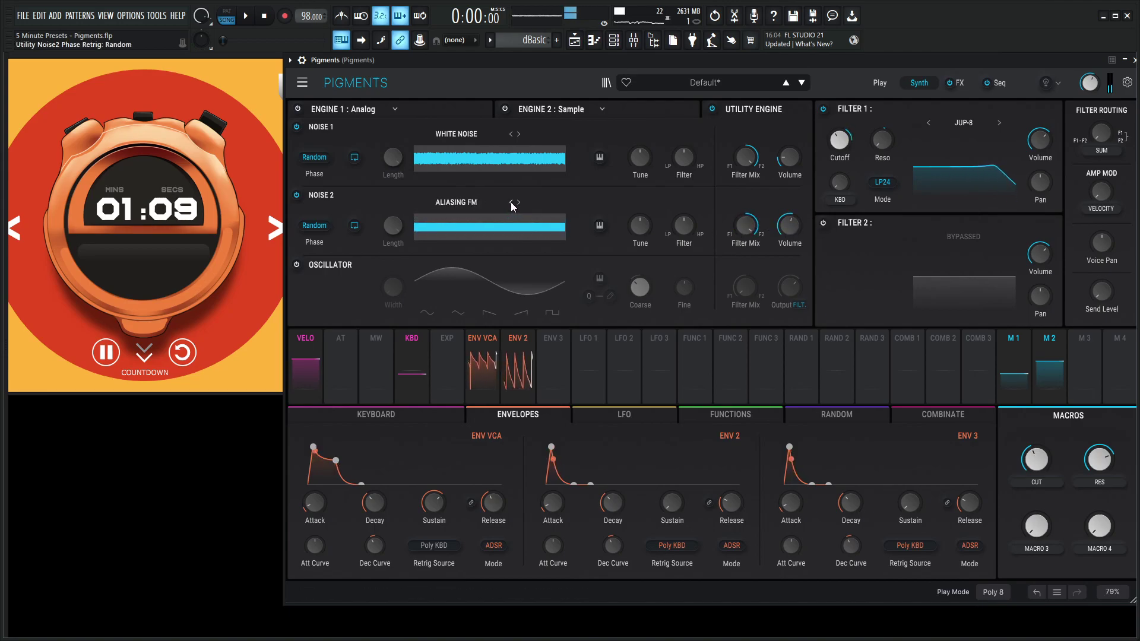
{"action": "left_click", "coordinate": [511, 202]}
{"action": "left_click", "coordinate": [510, 202]}
{"action": "left_click", "coordinate": [510, 202]}
{"action": "left_click", "coordinate": [511, 202]}
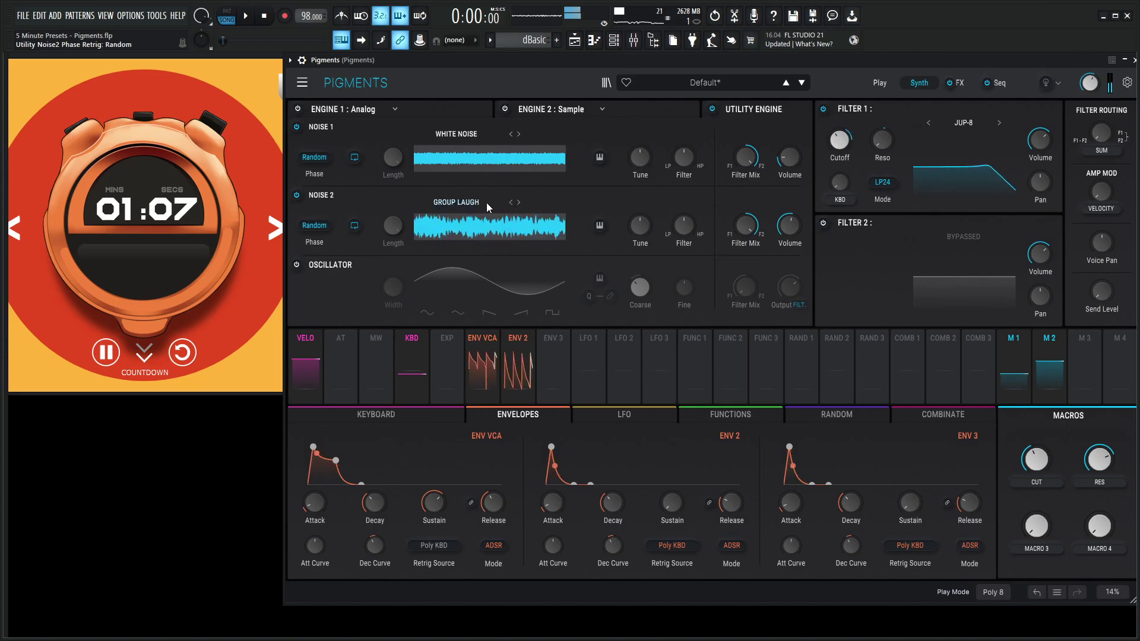
Step: Set the Noise 2 sample to Noise and Ground and lower its volume to about -22 dB
{"action": "left_click", "coordinate": [486, 202]}
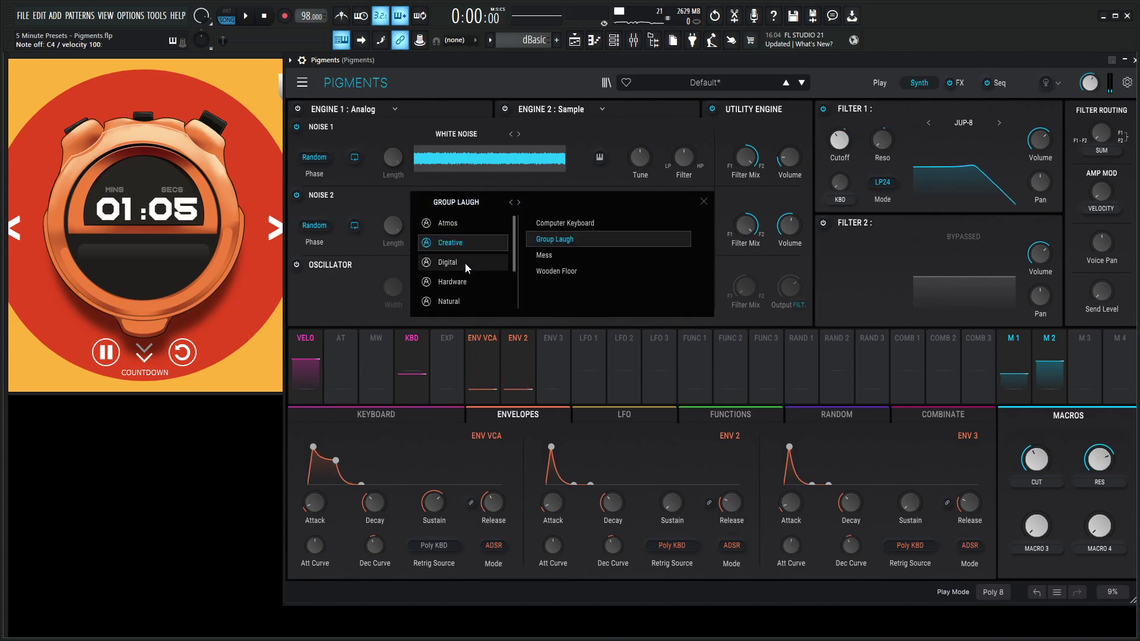
{"action": "left_click", "coordinate": [467, 281]}
{"action": "left_click", "coordinate": [555, 270]}
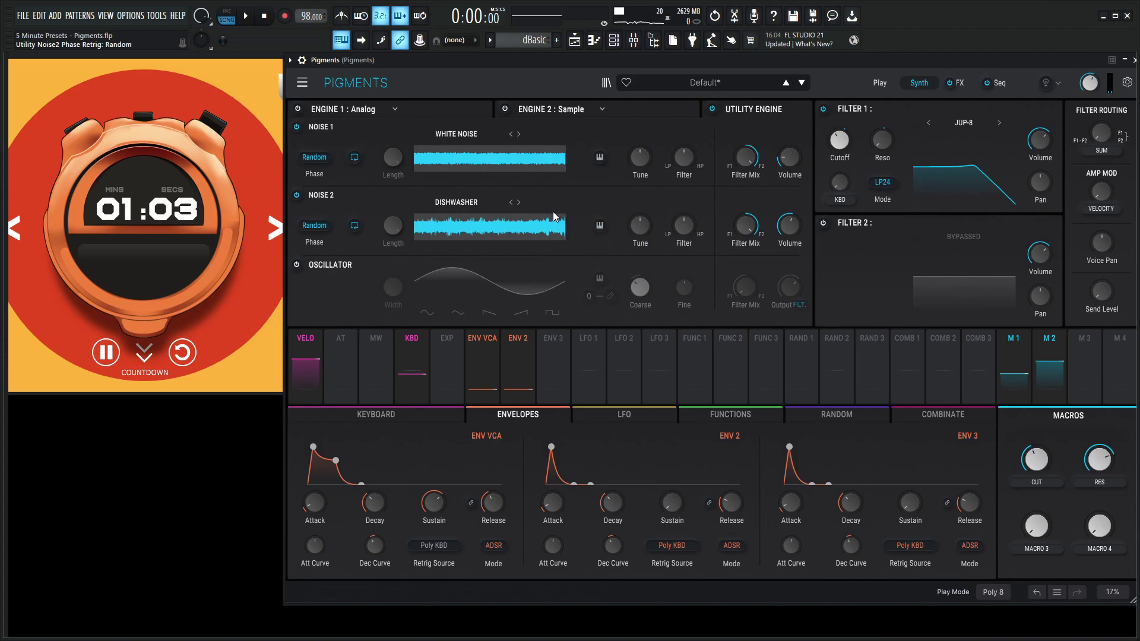
{"action": "left_click", "coordinate": [519, 202]}
{"action": "left_click", "coordinate": [520, 202]}
{"action": "left_click", "coordinate": [519, 202]}
{"action": "left_click", "coordinate": [520, 202]}
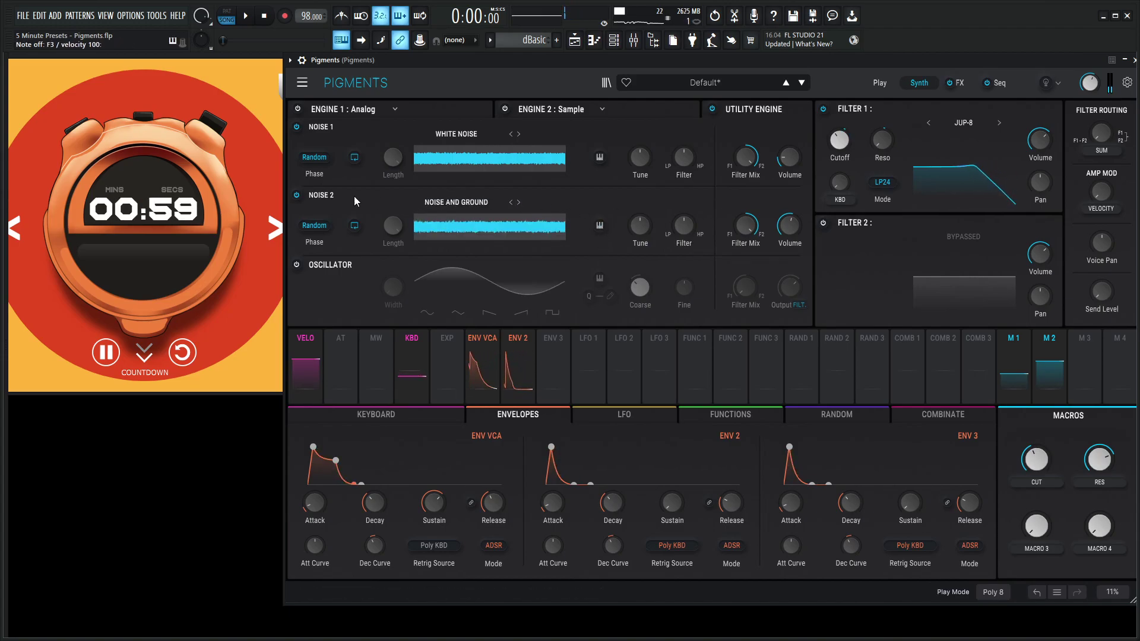
{"action": "left_click", "coordinate": [299, 109]}
{"action": "left_click_drag", "start_coordinate": [792, 228], "coordinate": [791, 247]}
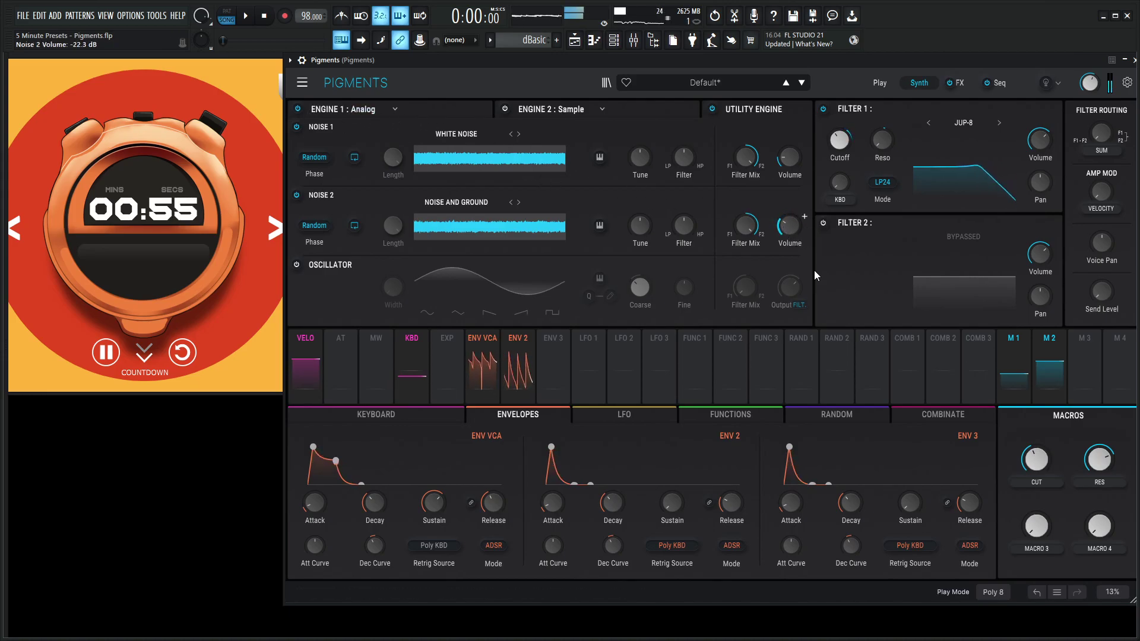
Step: Assign Macro 3 to the Noise 1 and Noise 2 volumes, with the Noise 1 base volume at -70.0 dB
{"action": "left_click_drag", "start_coordinate": [1084, 356], "coordinate": [786, 157]}
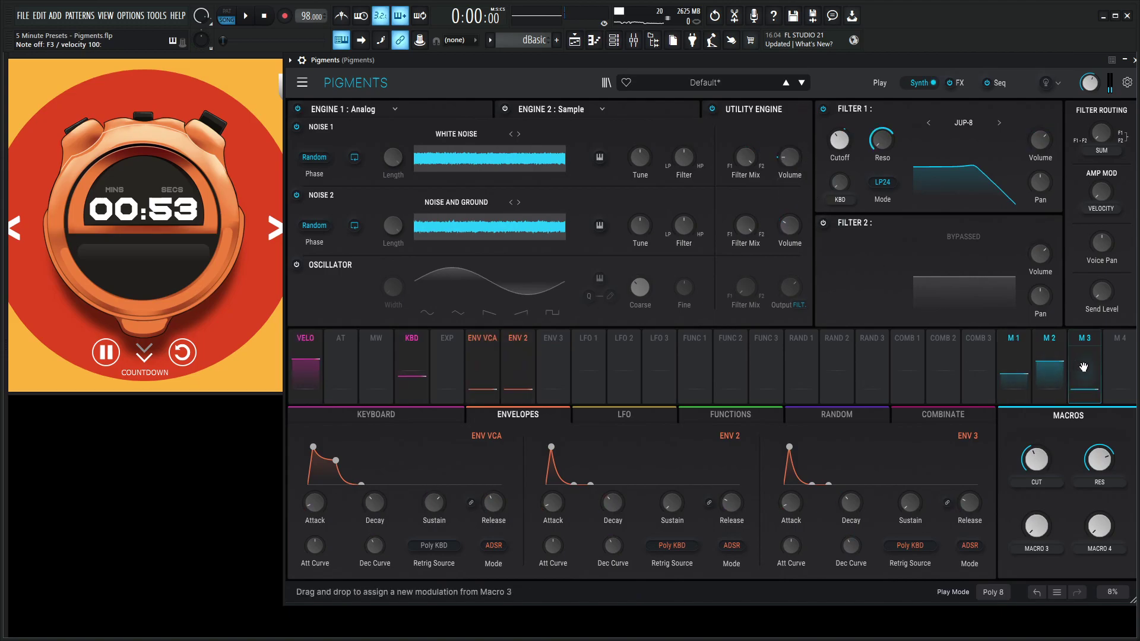
{"action": "left_click_drag", "start_coordinate": [790, 240], "coordinate": [790, 234]}
{"action": "mouse_move", "coordinate": [790, 158]}
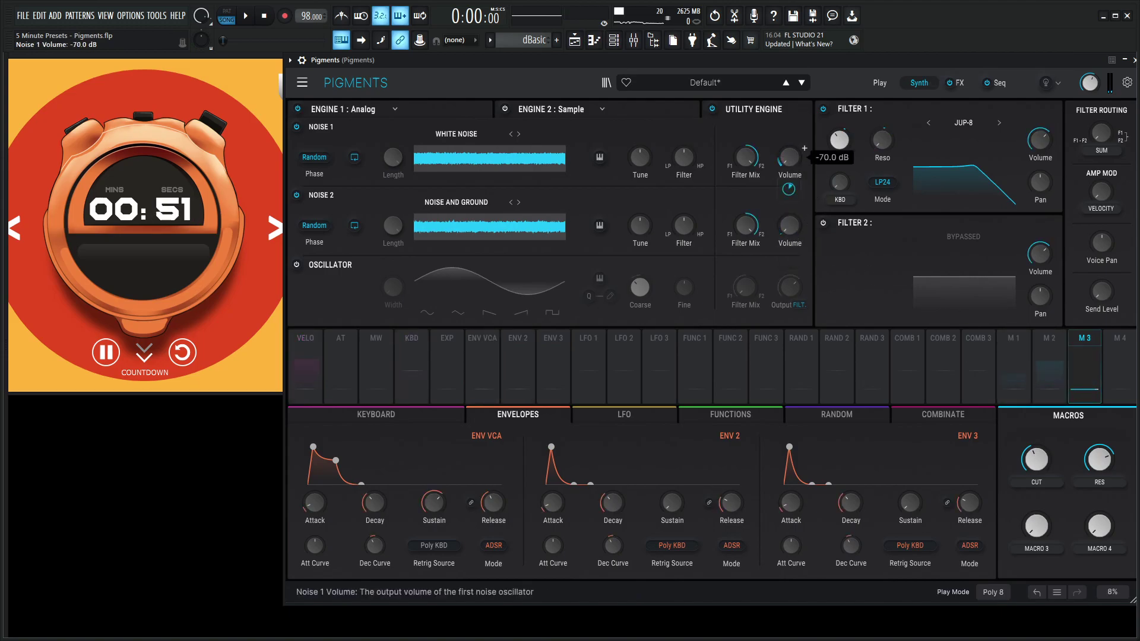
Step: Rename Macro 3 as Noise and set it to about 0.70 while auditioning the sound
{"action": "left_click_drag", "start_coordinate": [1036, 526], "coordinate": [1037, 433]}
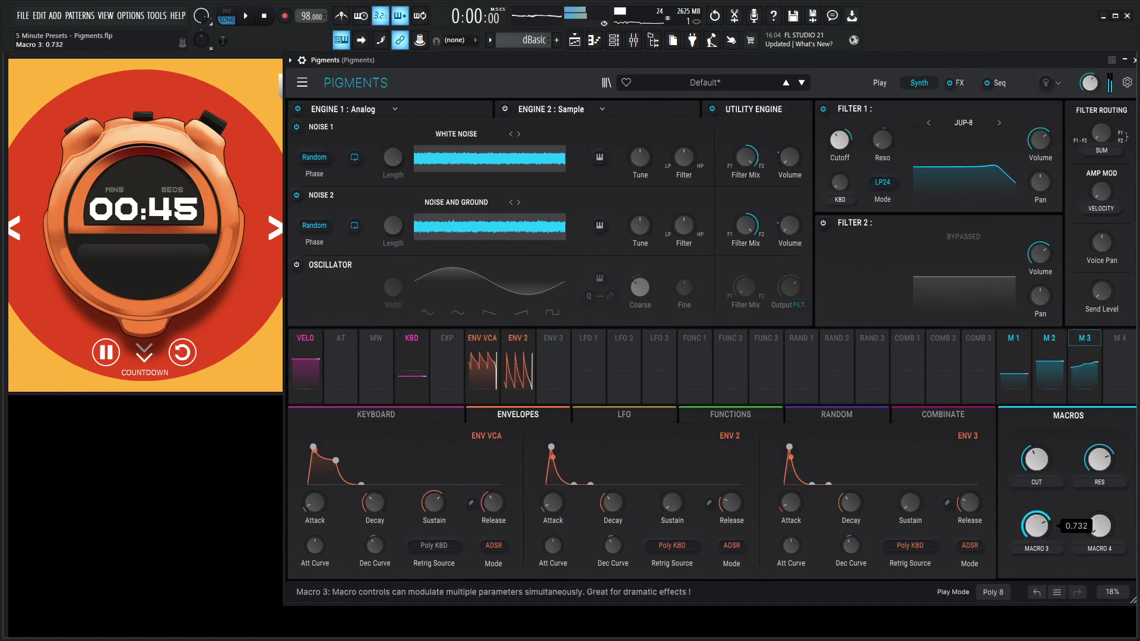
{"action": "type", "text": "Noise"}
{"action": "key", "text": "Return"}
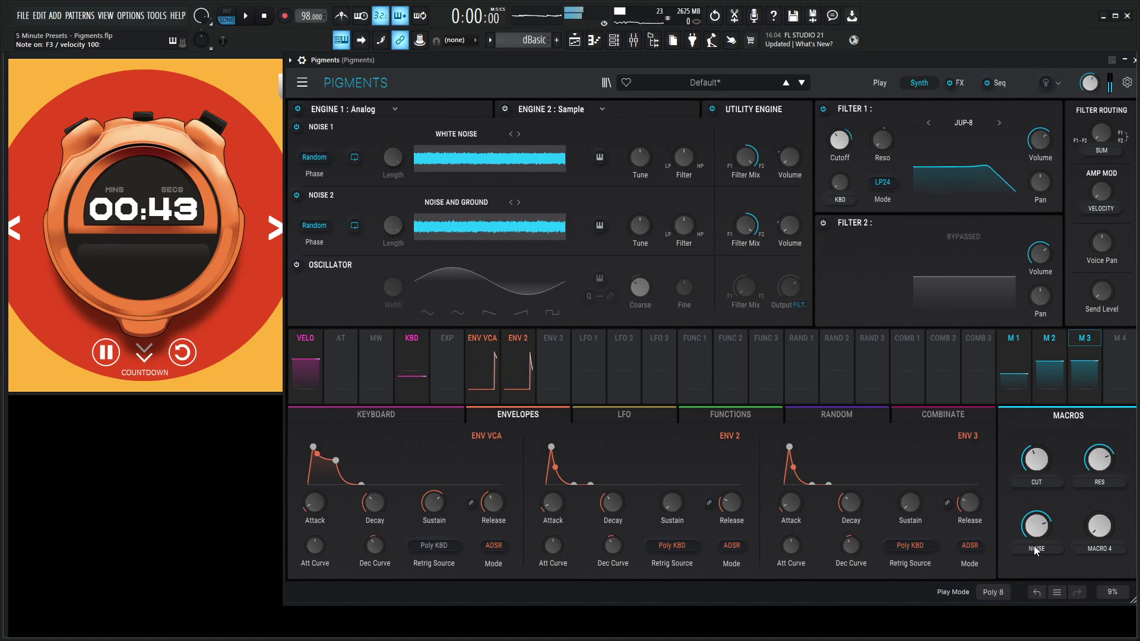
{"action": "left_click_drag", "start_coordinate": [1038, 527], "coordinate": [1038, 532]}
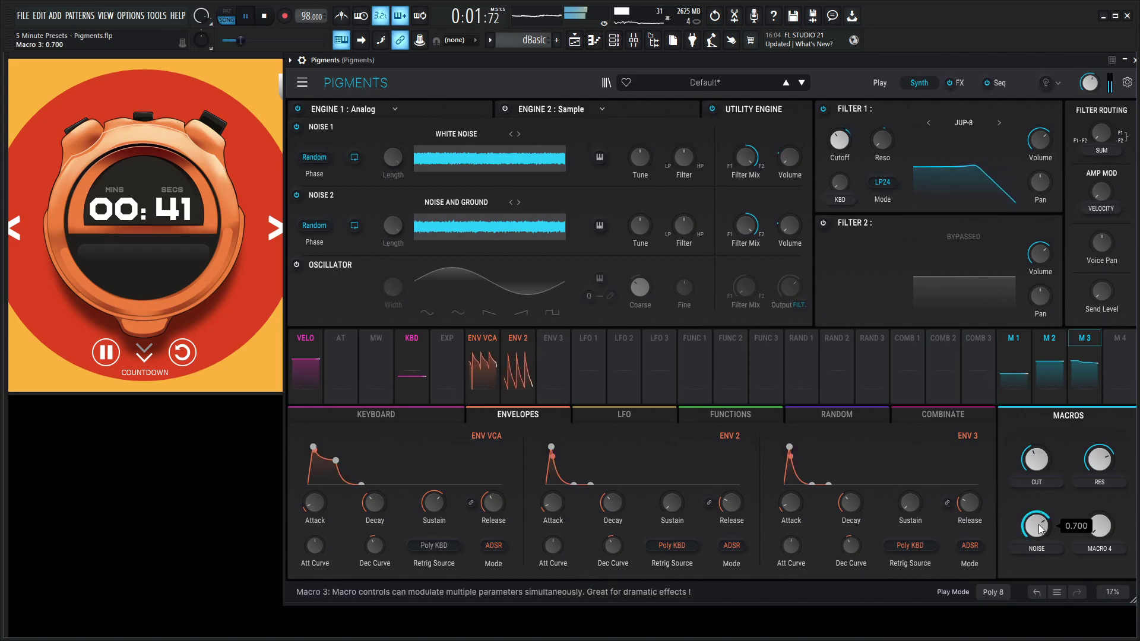
Step: Add a ParamEQ after the FX B reverb, dipping the lows, boosting Peak 2 by about 2.1 dB and slightly raising the high shelf
{"action": "left_click", "coordinate": [959, 83]}
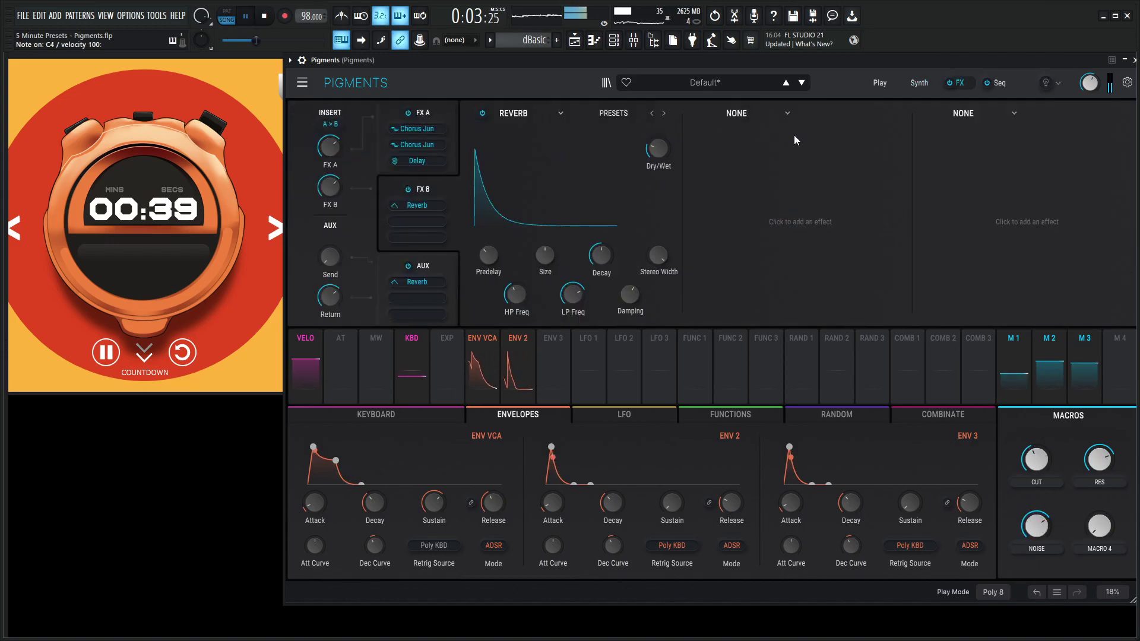
{"action": "left_click", "coordinate": [760, 119]}
{"action": "left_click", "coordinate": [1010, 312]}
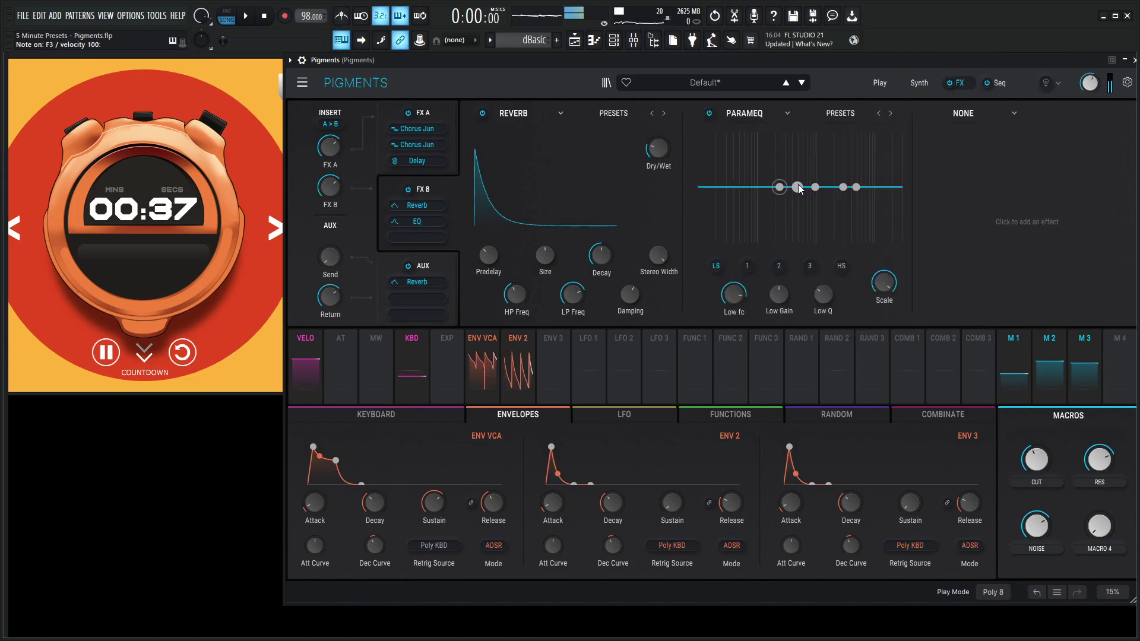
{"action": "mouse_move", "coordinate": [797, 188]}
{"action": "left_mouse_down"}
{"action": "mouse_move", "coordinate": [757, 141]}
{"action": "mouse_move", "coordinate": [767, 197]}
{"action": "mouse_move", "coordinate": [824, 182]}
{"action": "mouse_move", "coordinate": [816, 179]}
{"action": "left_mouse_up"}
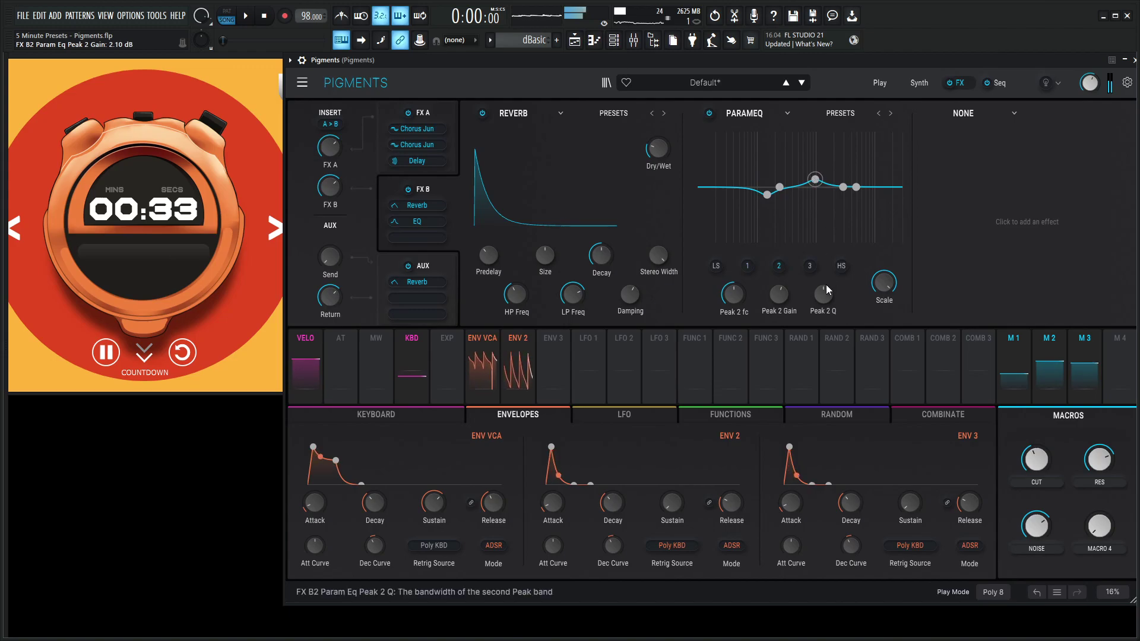
{"action": "left_click_drag", "start_coordinate": [829, 290], "coordinate": [782, 288]}
{"action": "left_click", "coordinate": [841, 266]}
Step: Assign Macro 4 to the Dry/Wet of both Chorus Jun-6 effects, the delay (0.25) and the FX B reverb (0.20)
{"action": "left_click", "coordinate": [450, 113]}
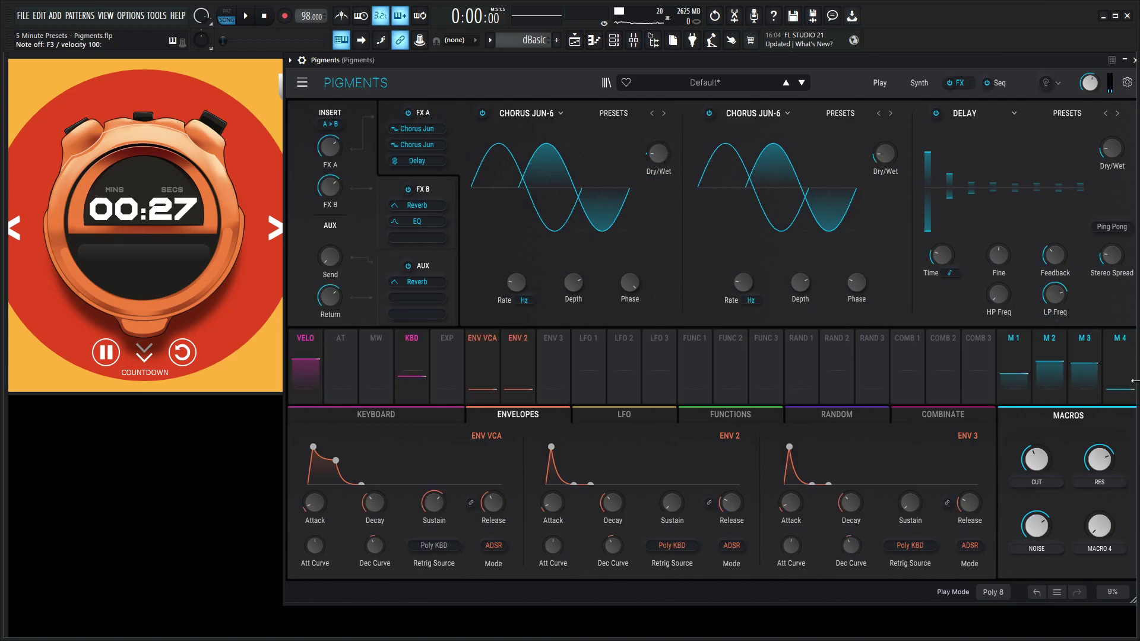
{"action": "left_click_drag", "start_coordinate": [1121, 366], "coordinate": [658, 183]}
{"action": "mouse_move", "coordinate": [884, 160]}
{"action": "left_mouse_down"}
{"action": "mouse_move", "coordinate": [884, 190]}
{"action": "mouse_move", "coordinate": [884, 169]}
{"action": "left_mouse_up"}
{"action": "left_click_drag", "start_coordinate": [1114, 152], "coordinate": [1114, 181]}
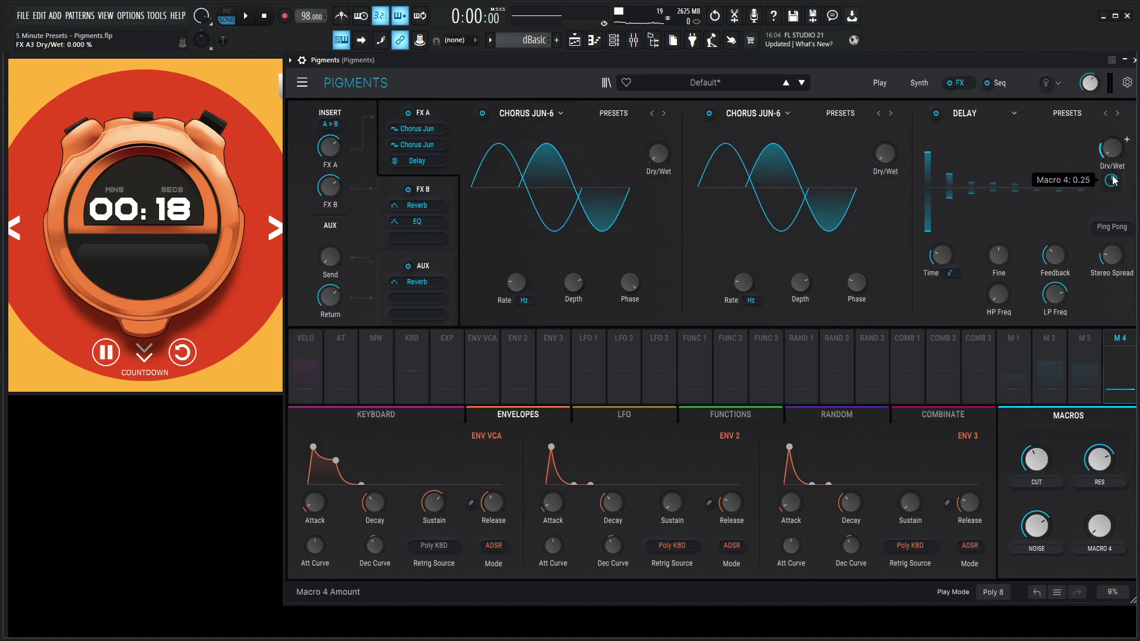
{"action": "left_click", "coordinate": [422, 187]}
{"action": "left_click_drag", "start_coordinate": [1124, 372], "coordinate": [656, 155]}
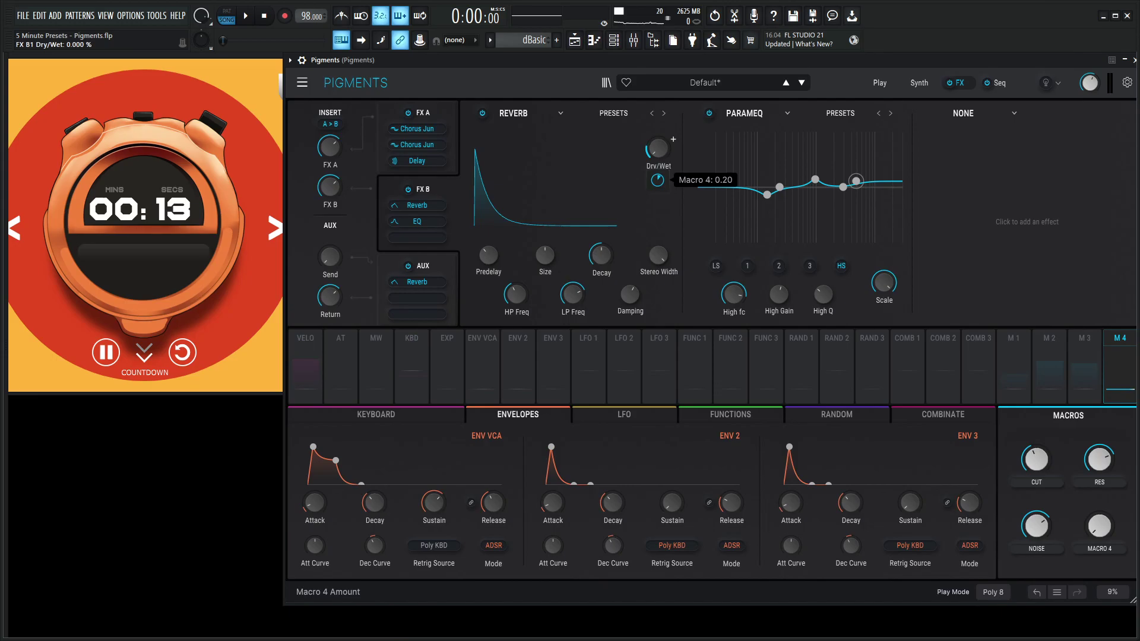
Step: Rename Macro 4 as FX and raise it to 1.00
{"action": "double_click", "coordinate": [1107, 549]}
{"action": "type", "text": "fx"}
{"action": "key", "text": "Return"}
{"action": "left_click_drag", "start_coordinate": [1102, 527], "coordinate": [1101, 416]}
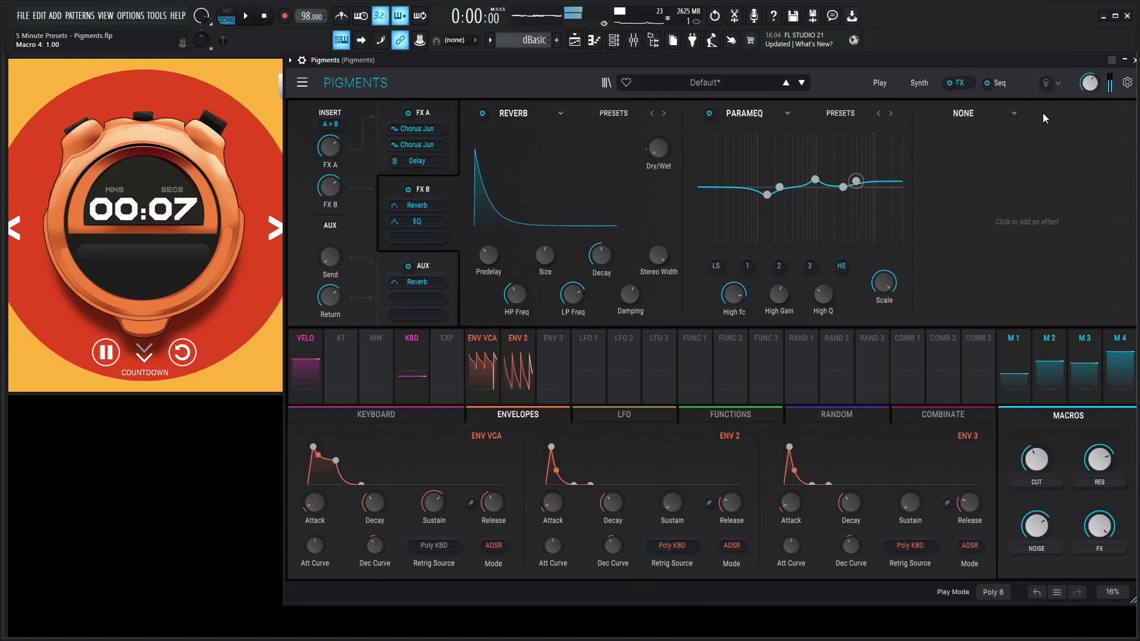
Step: Adjust the synth's master volume, set the CUT macro to about 0.36 and lower the NOISE macro slightly
{"action": "mouse_move", "coordinate": [1089, 82]}
{"action": "left_click_drag", "start_coordinate": [1090, 82], "coordinate": [1089, 80]}
{"action": "mouse_move", "coordinate": [1037, 460]}
{"action": "left_mouse_down"}
{"action": "mouse_move", "coordinate": [1036, 433]}
{"action": "mouse_move", "coordinate": [1037, 464]}
{"action": "left_mouse_up"}
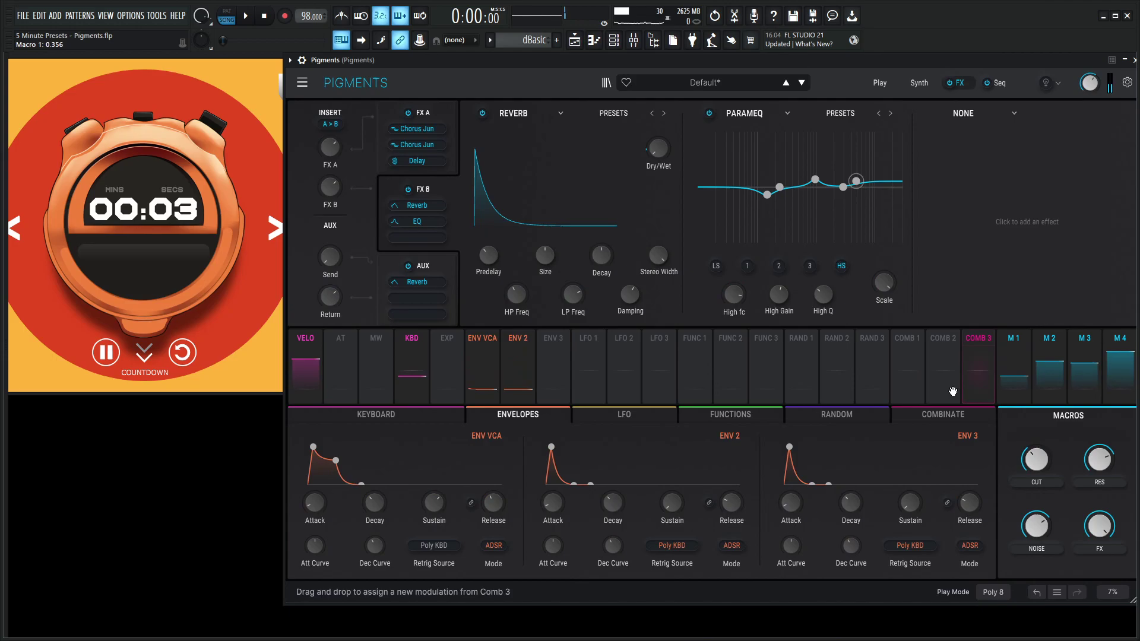
{"action": "mouse_move", "coordinate": [1036, 525]}
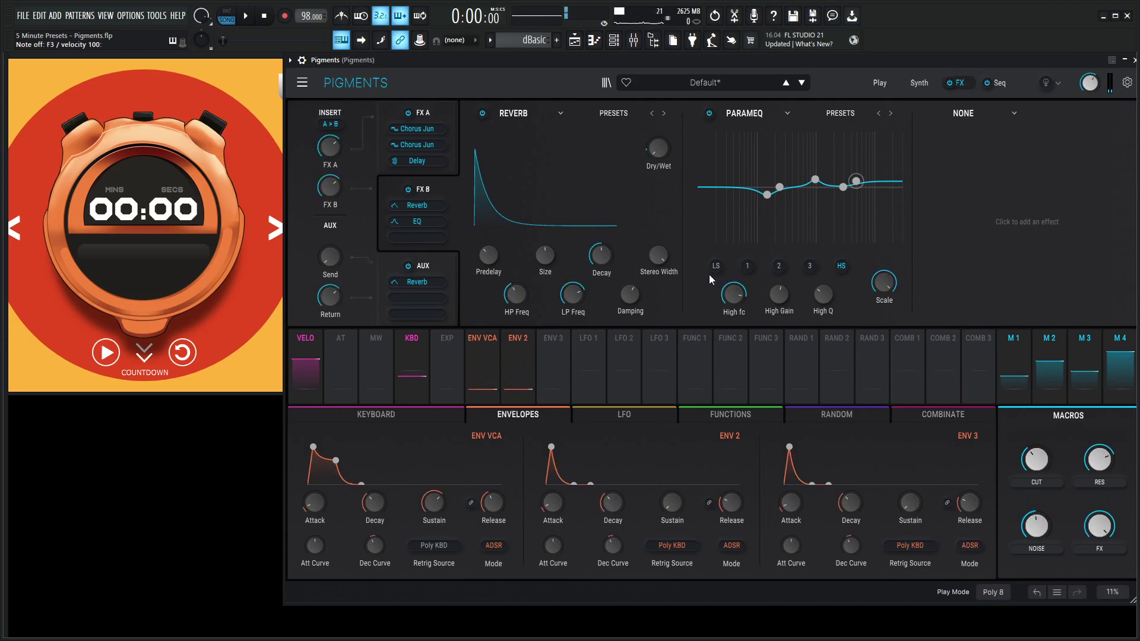
Step: Raise the overall output level of Fruity parametric EQ 2 on the Master mixer track
{"action": "left_click", "coordinate": [919, 83]}
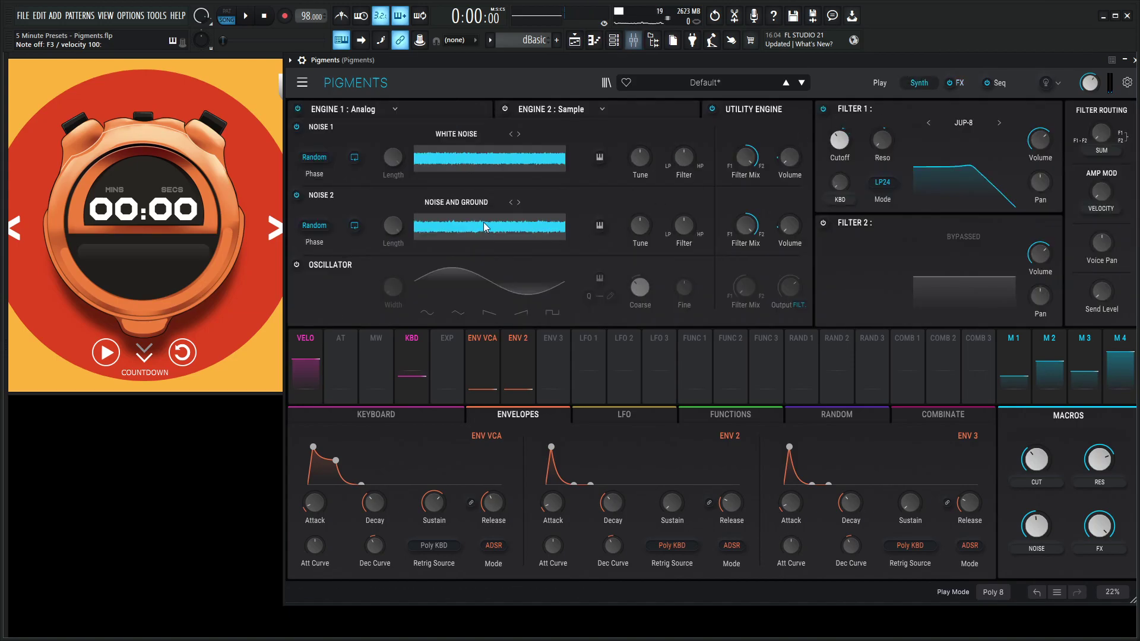
{"action": "key", "text": "F9"}
{"action": "left_click", "coordinate": [68, 365]}
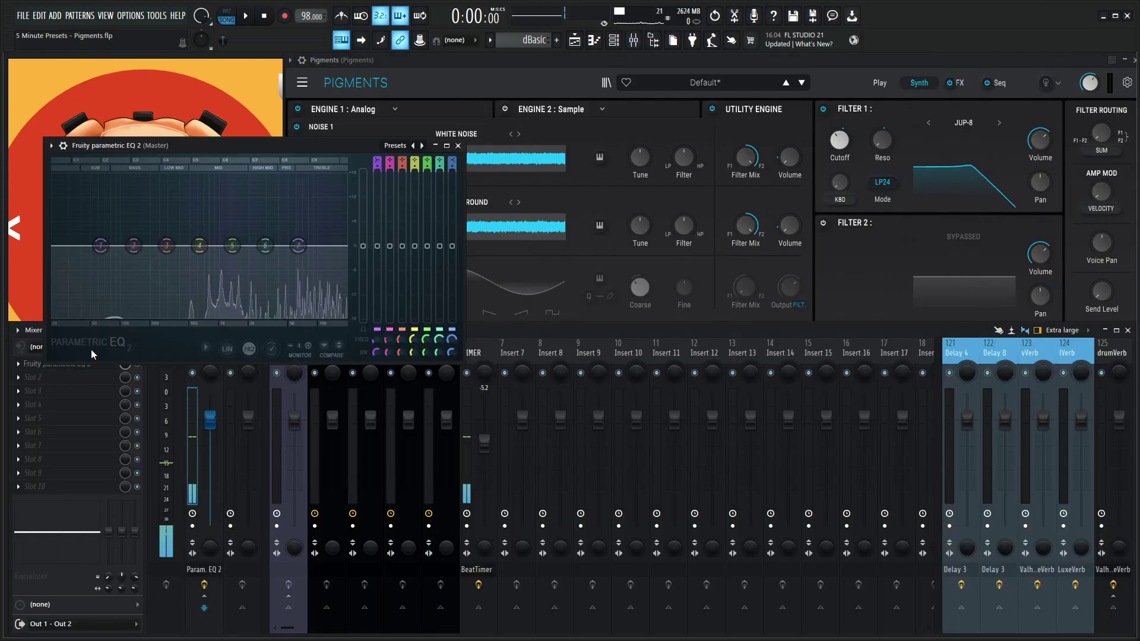
{"action": "left_click_drag", "start_coordinate": [363, 241], "coordinate": [363, 226]}
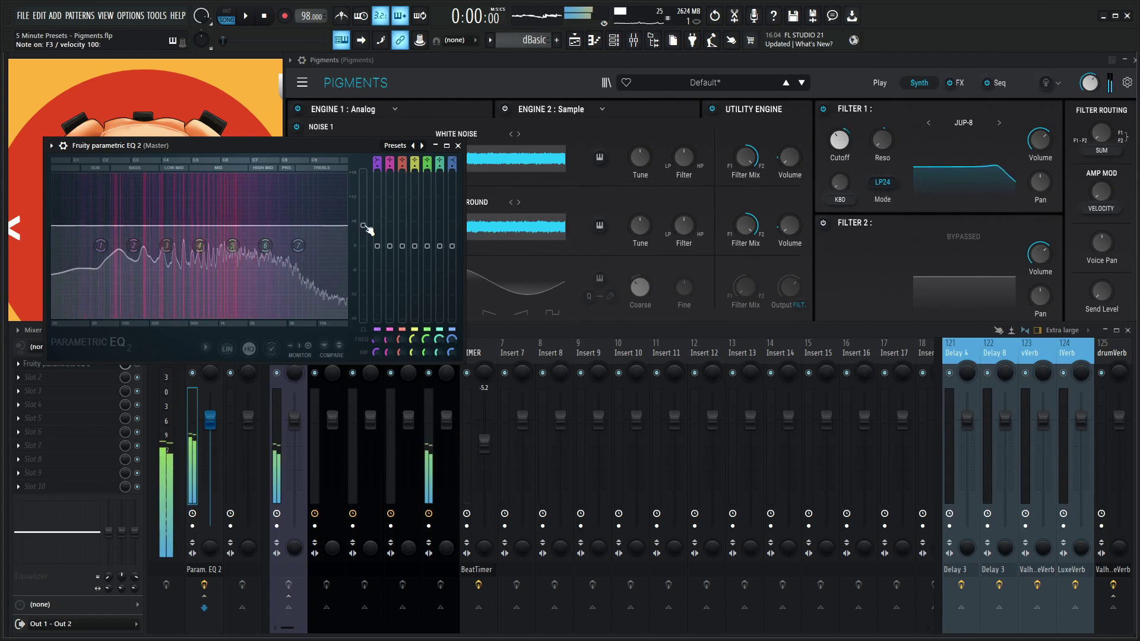
Step: Play the pattern through Pigments while sweeping the CUT macro, ending at 0.708, and stop playback
{"action": "left_click", "coordinate": [679, 66]}
{"action": "key", "text": "space"}
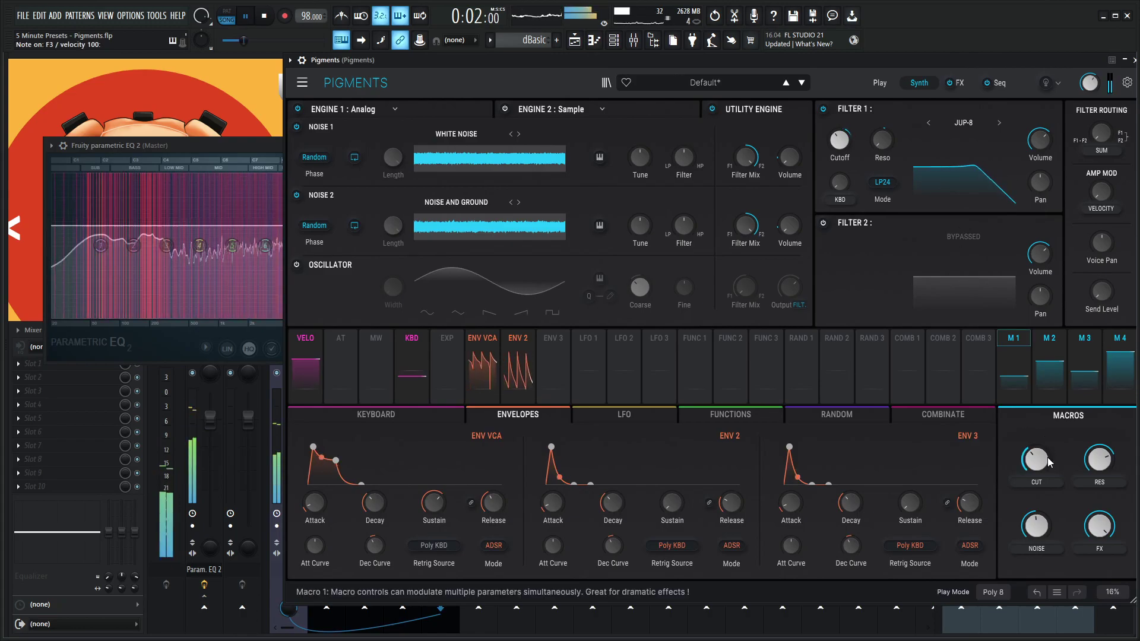
{"action": "mouse_move", "coordinate": [1036, 459]}
{"action": "left_mouse_down"}
{"action": "mouse_move", "coordinate": [1036, 446]}
{"action": "mouse_move", "coordinate": [1036, 487]}
{"action": "mouse_move", "coordinate": [1036, 463]}
{"action": "mouse_move", "coordinate": [1085, 452]}
{"action": "mouse_move", "coordinate": [1037, 461]}
{"action": "mouse_move", "coordinate": [1038, 484]}
{"action": "mouse_move", "coordinate": [1036, 458]}
{"action": "left_mouse_up"}
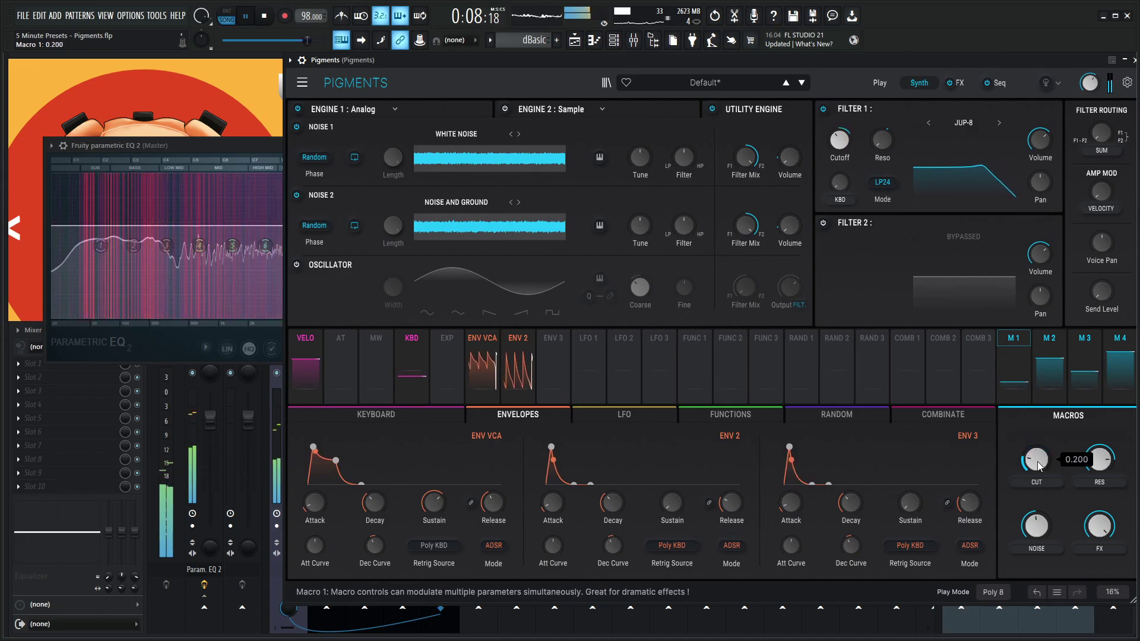
{"action": "key", "text": "space"}
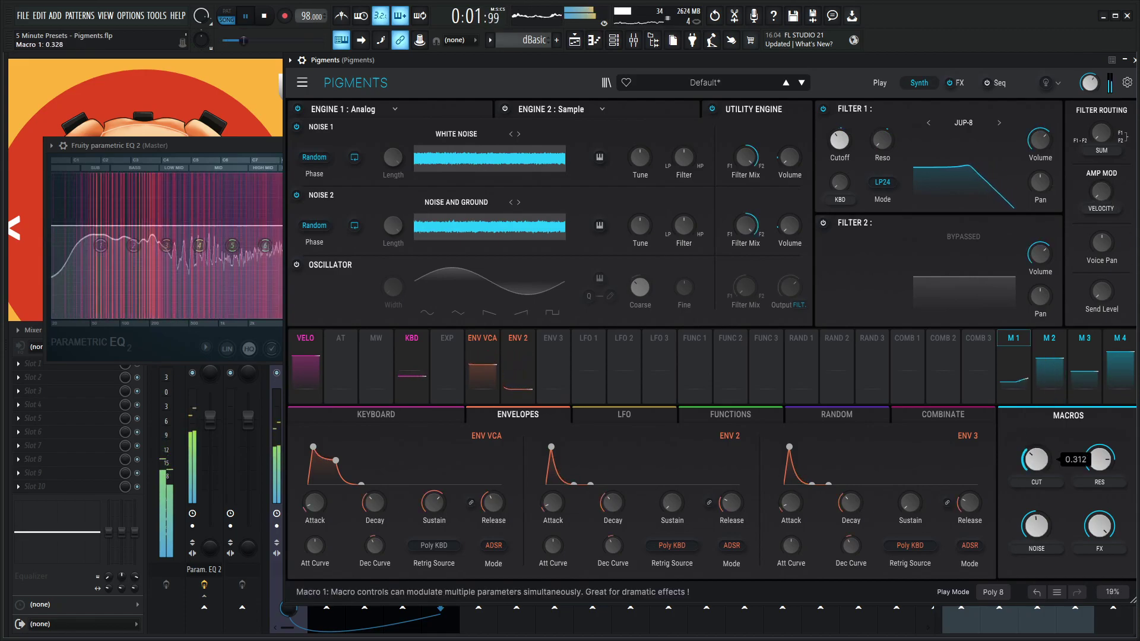
{"action": "left_click_drag", "start_coordinate": [1036, 460], "coordinate": [1040, 462]}
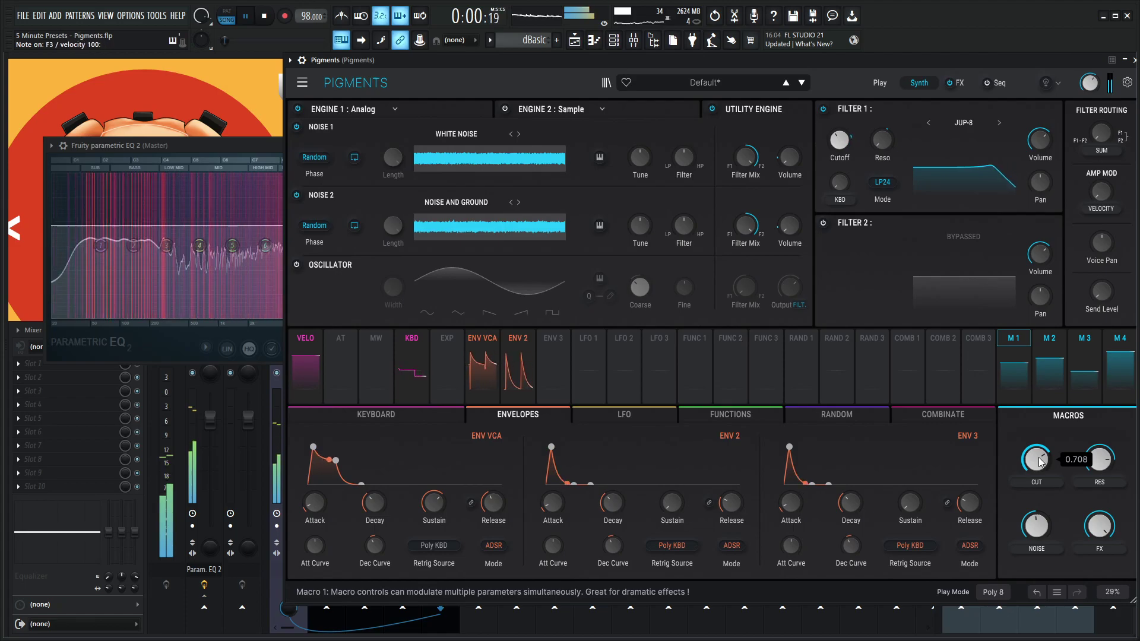
{"action": "key", "text": "space"}
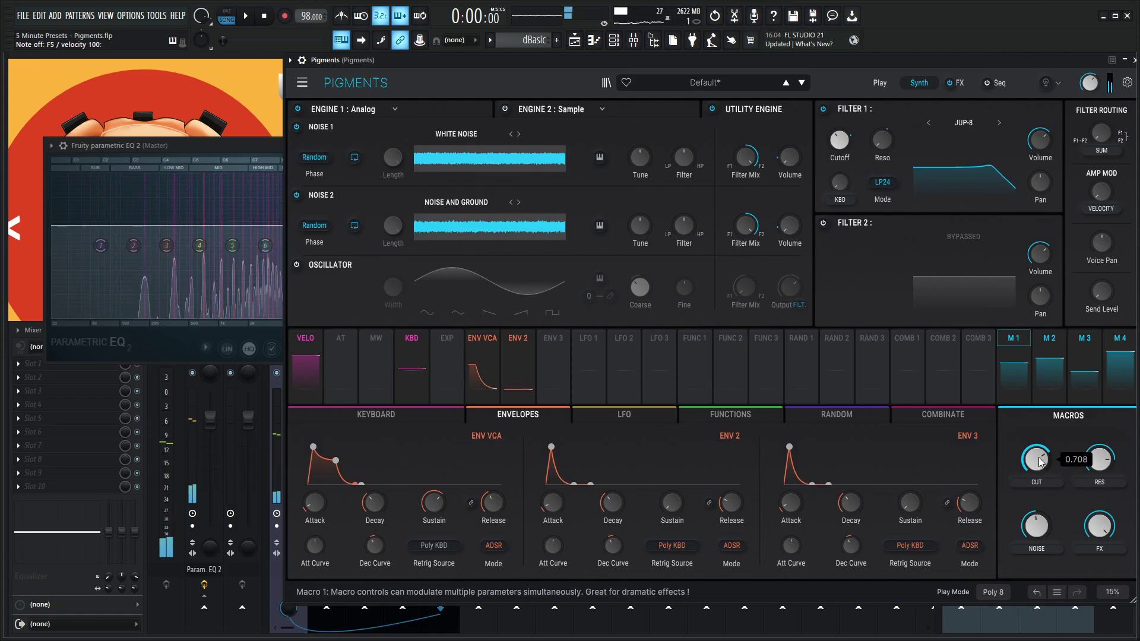
Step: Audition the finished preset by playing low and high notes live with the arpeggiator
{"action": "key", "text": "v"}
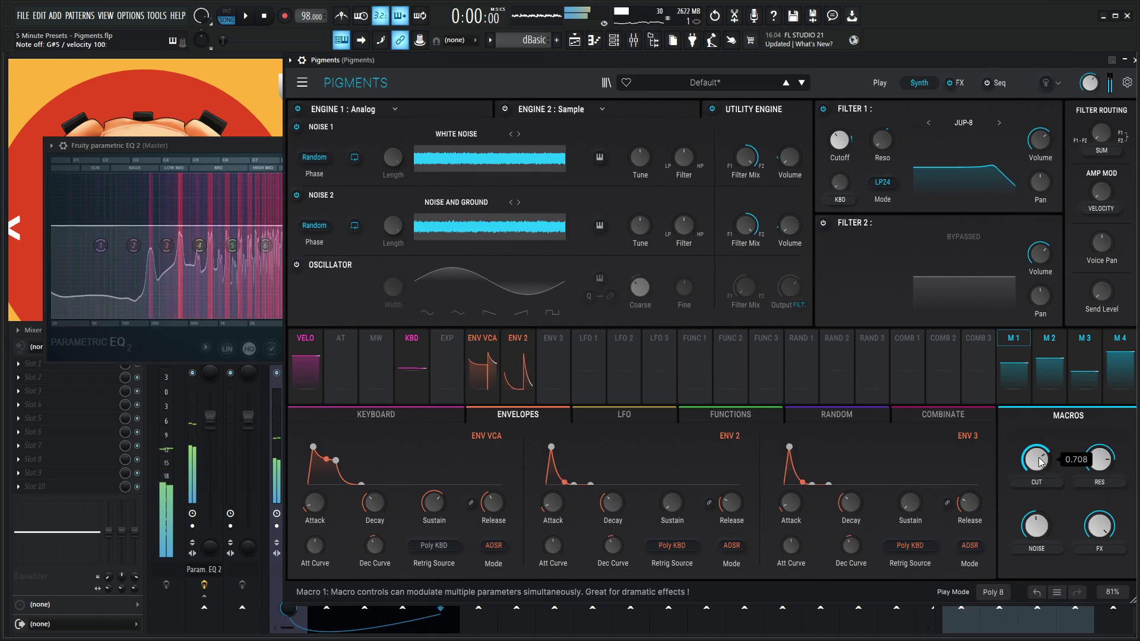
{"action": "key", "text": "3"}
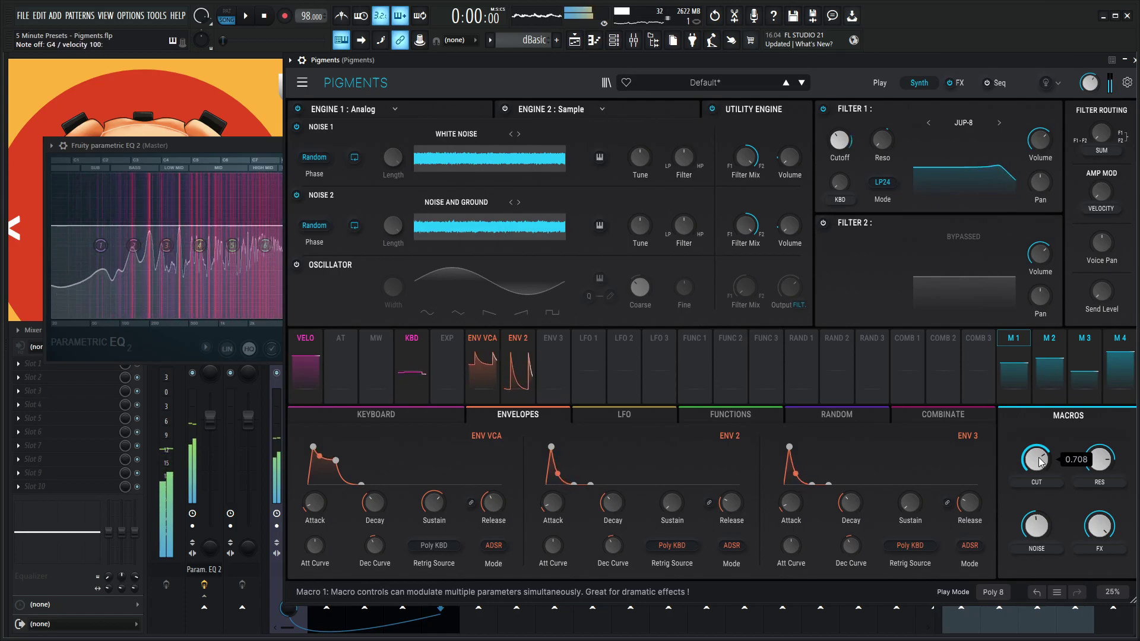
{"action": "key", "text": "q"}
{"action": "key", "text": "2"}
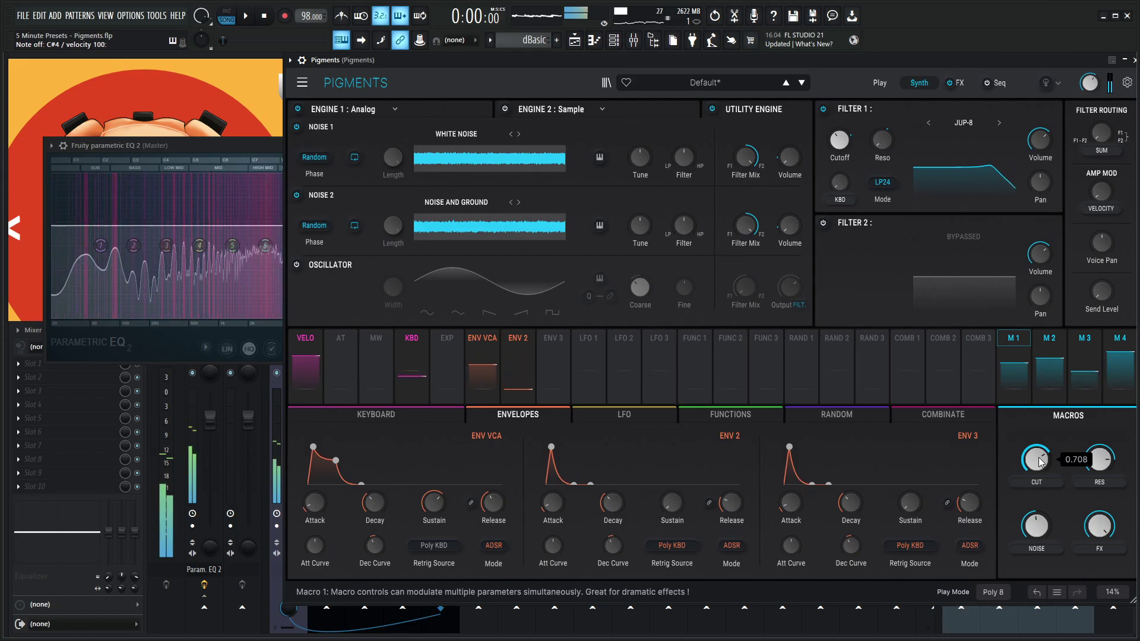
{"action": "key", "text": "h"}
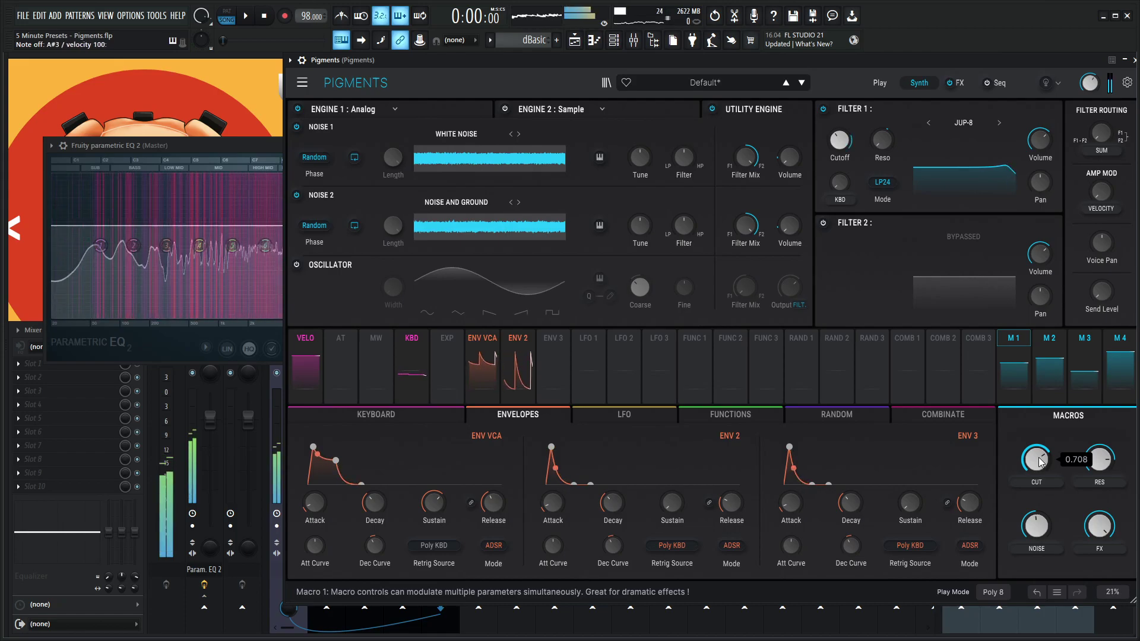
{"action": "key", "text": "v"}
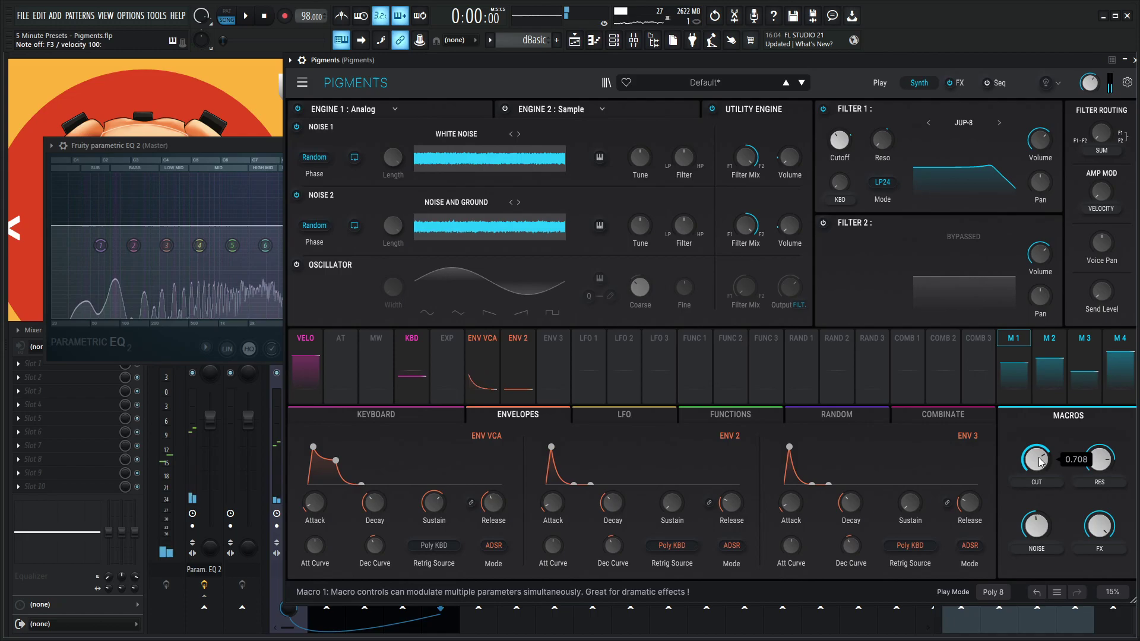